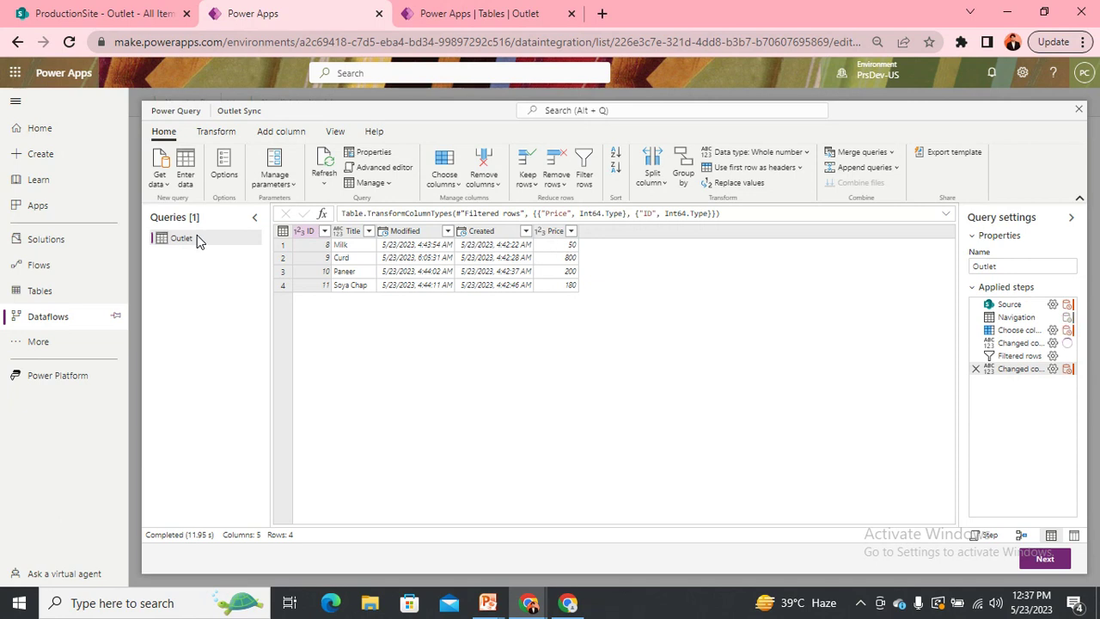
Open the Choose data source connector list via New query > More... in the Queries pane
{"action": "right_click", "coordinate": [174, 292]}
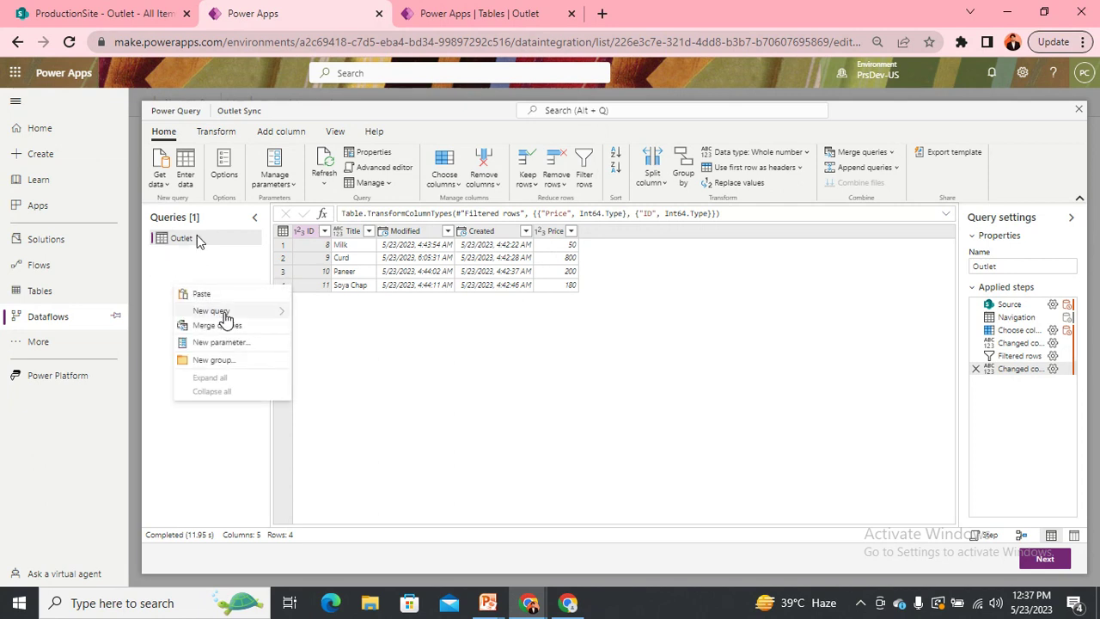
{"action": "mouse_move", "coordinate": [215, 314]}
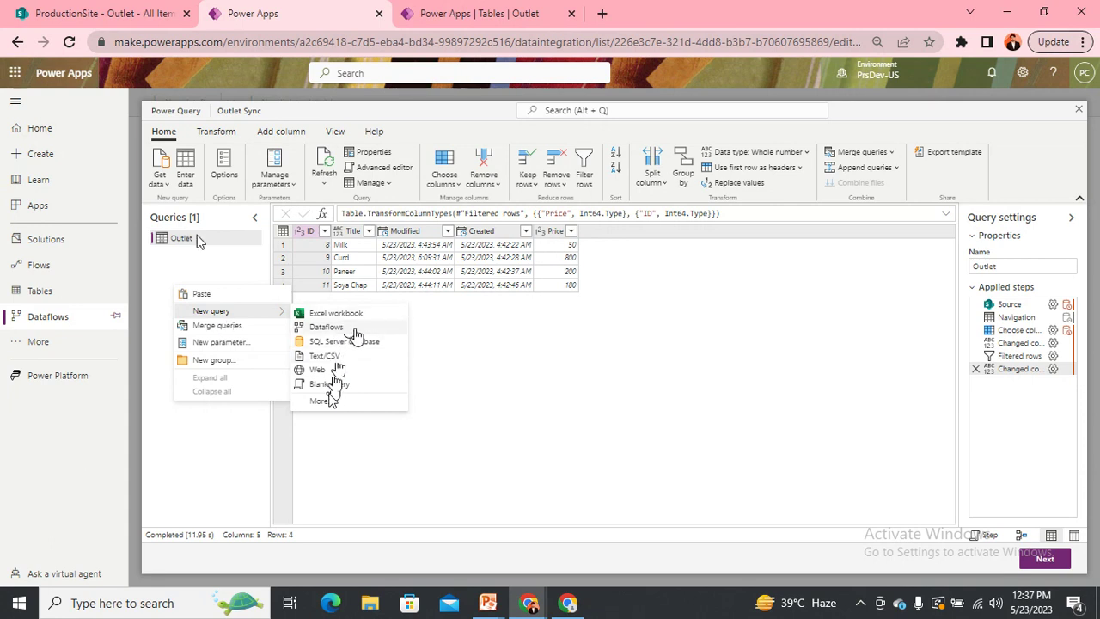
{"action": "left_click", "coordinate": [330, 401]}
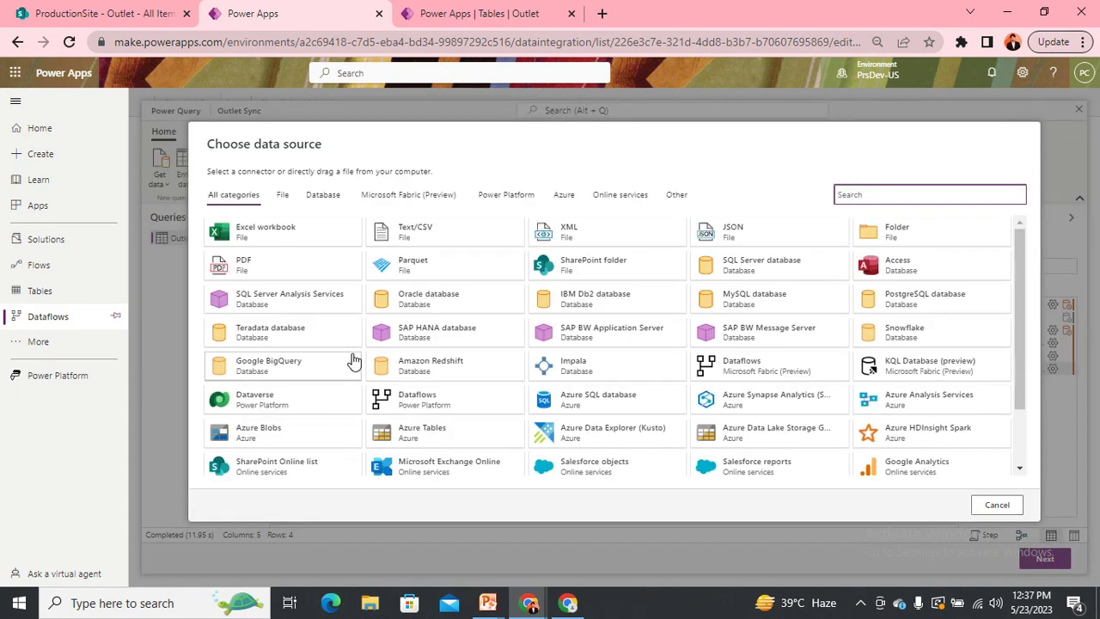
Choose Dataverse as the source and switch to the 'Power Apps | Tables | Outlet' browser tab
{"action": "left_click", "coordinate": [275, 403]}
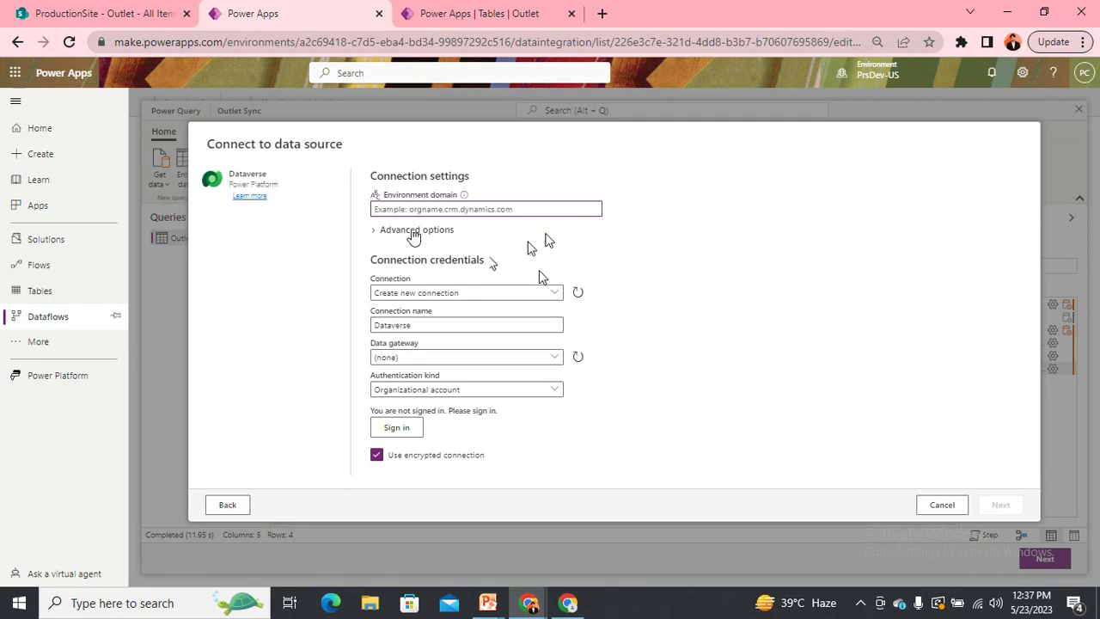
{"action": "left_click", "coordinate": [484, 10]}
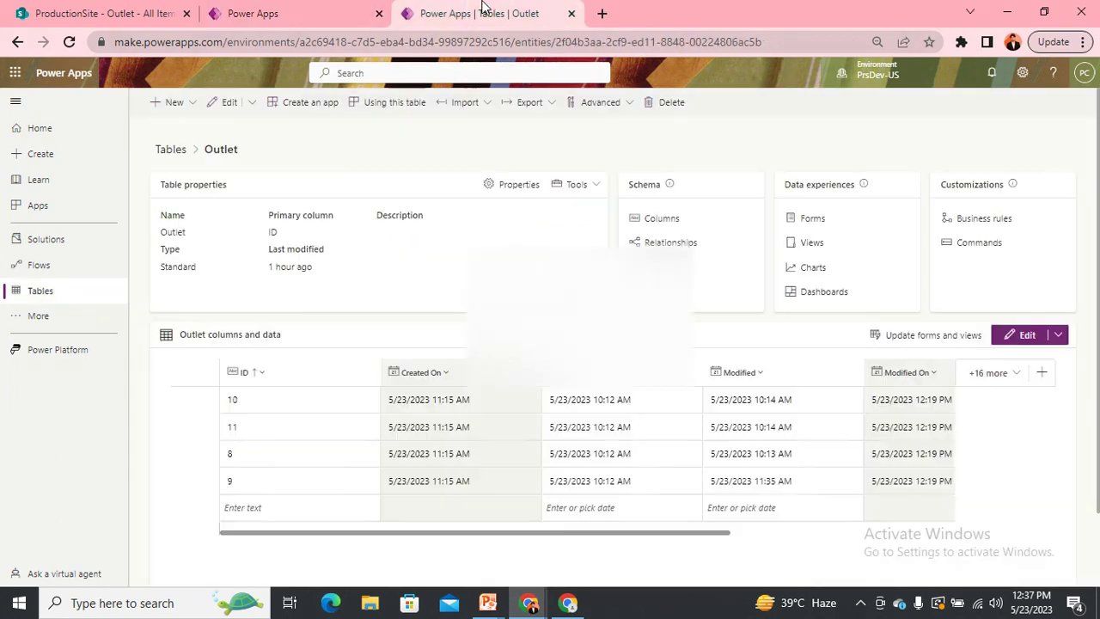
Check the Environment entry under Settings > Session details, then return to the dataflow tab
{"action": "left_click", "coordinate": [1021, 73]}
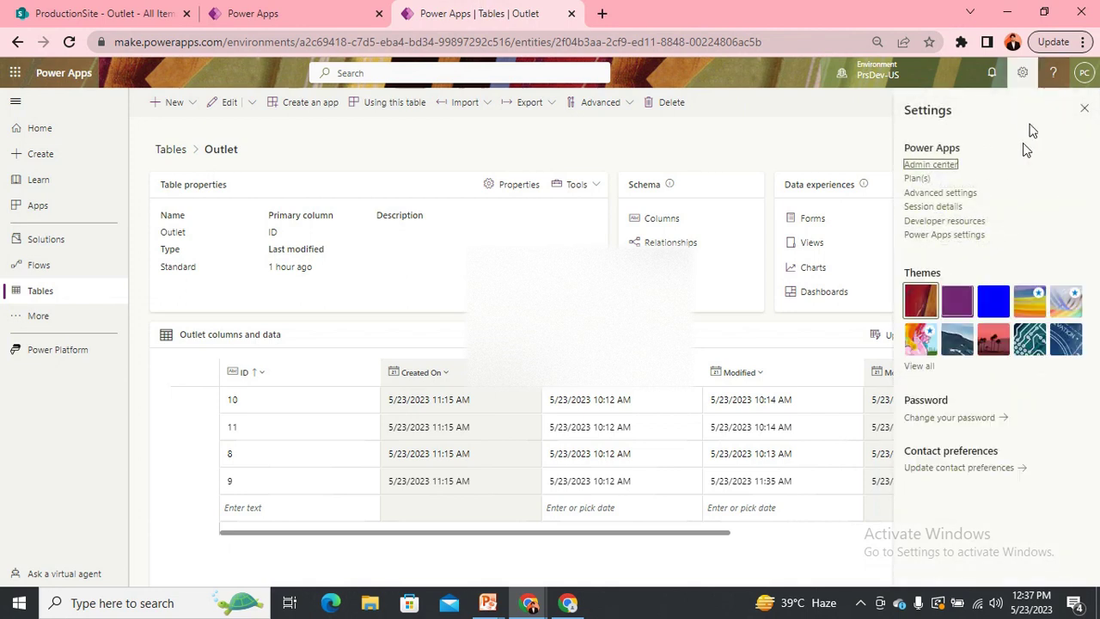
{"action": "left_click", "coordinate": [934, 207]}
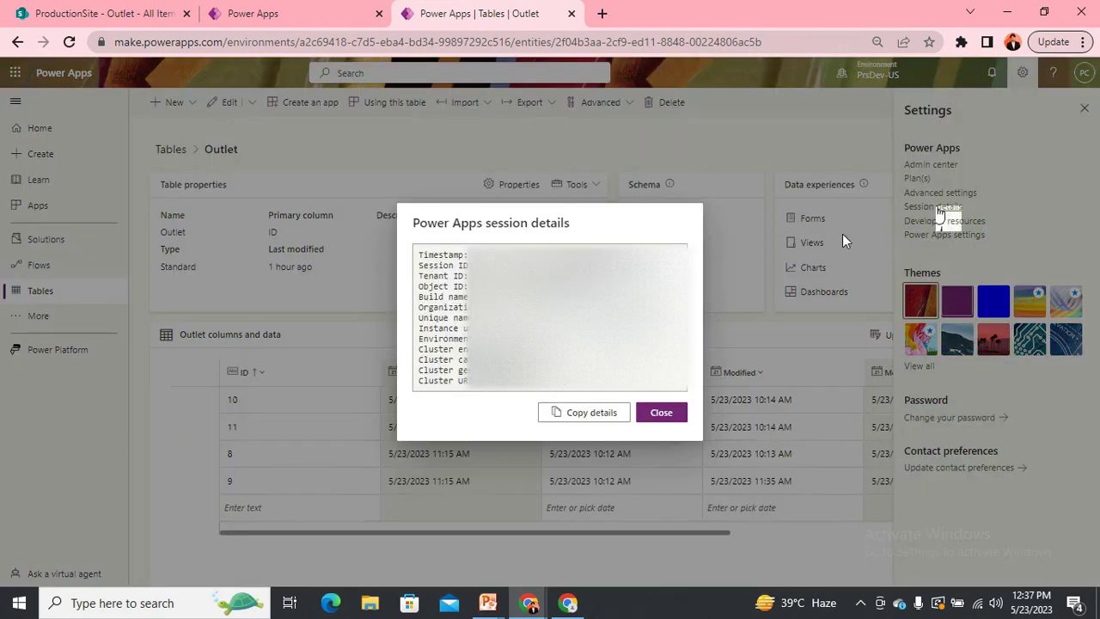
{"action": "double_click", "coordinate": [442, 338]}
{"action": "left_click", "coordinate": [532, 333]}
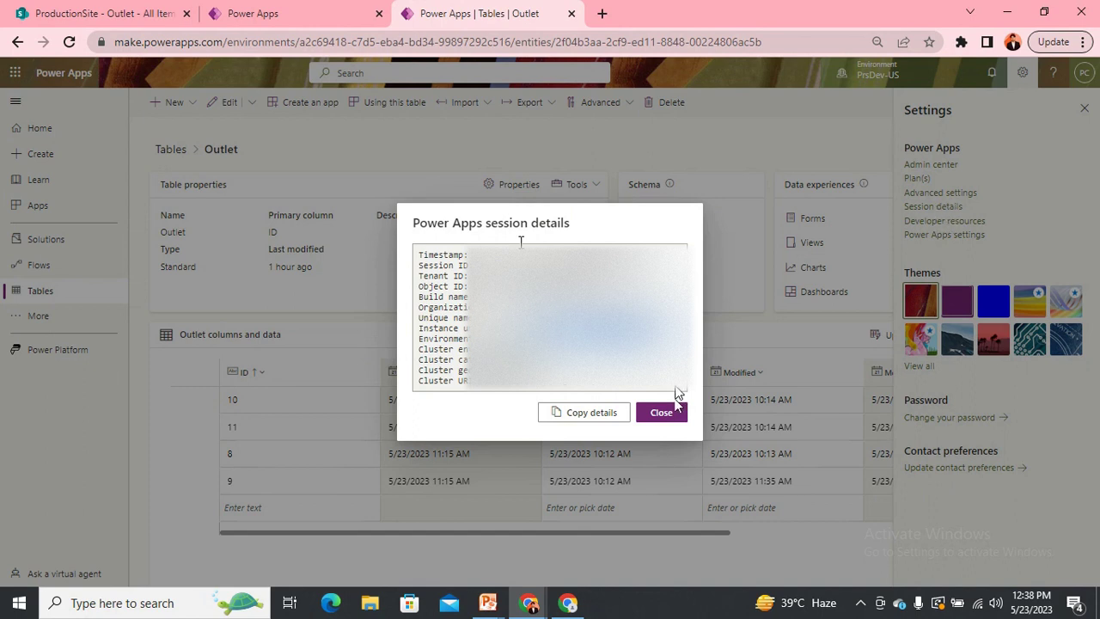
{"action": "left_click", "coordinate": [279, 10]}
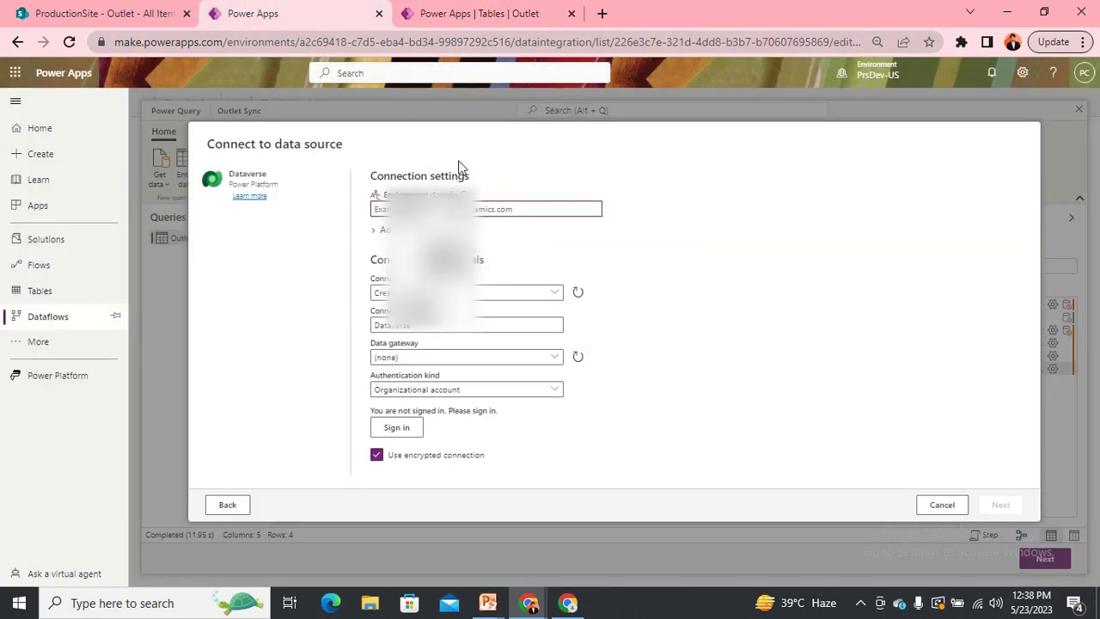
Paste the environment domain and rename the connection to DestinationConnection
{"action": "key", "text": "ctrl+v"}
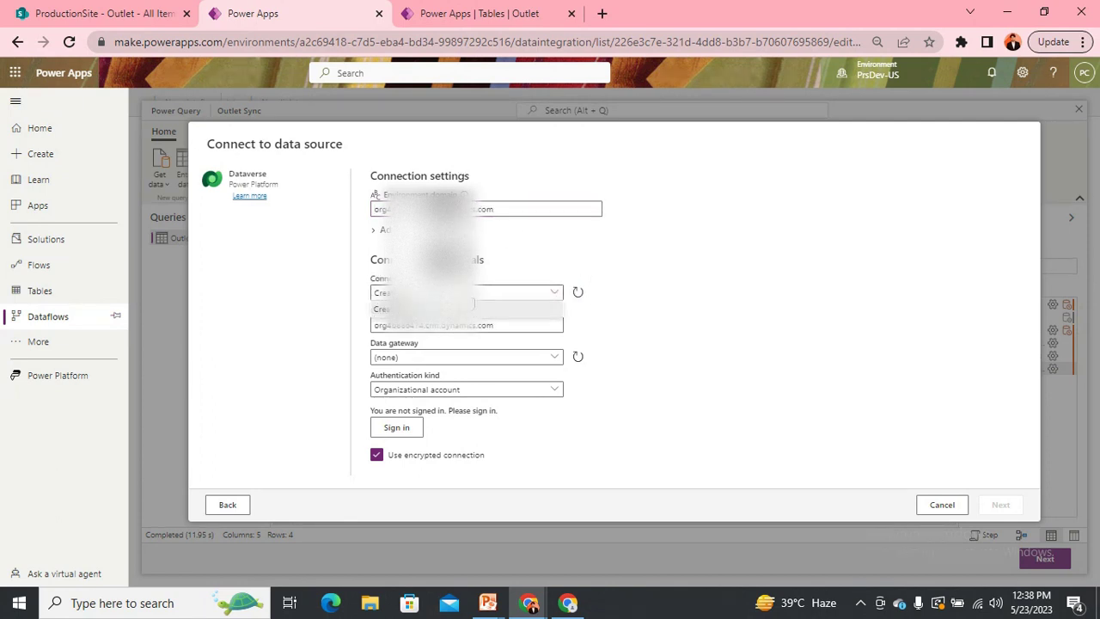
{"action": "left_click_drag", "start_coordinate": [497, 325], "coordinate": [342, 331]}
{"action": "key", "text": "BackSpace"}
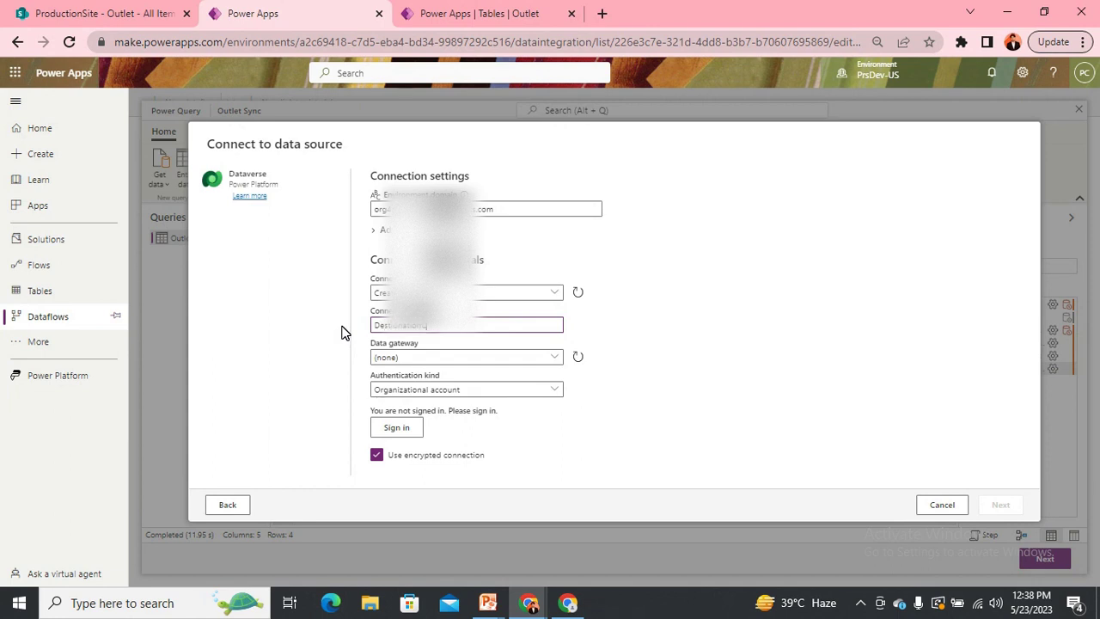
{"action": "type", "text": "nection"}
Keep Organizational account as authentication and sign in with the chosen account
{"action": "left_click", "coordinate": [450, 391]}
{"action": "left_click", "coordinate": [444, 413]}
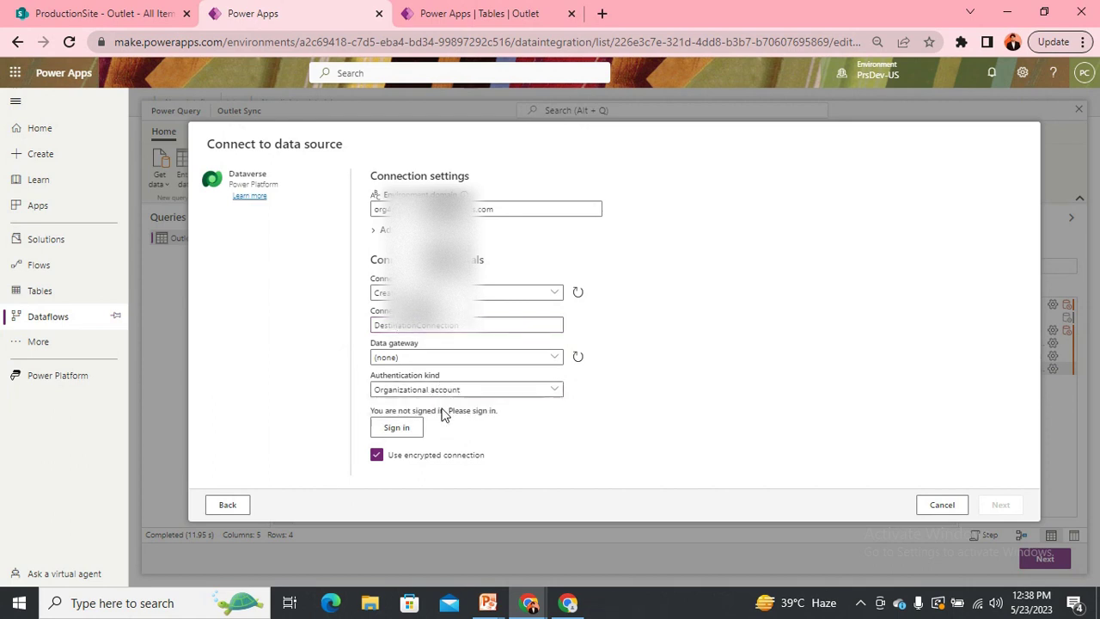
{"action": "left_click", "coordinate": [398, 430]}
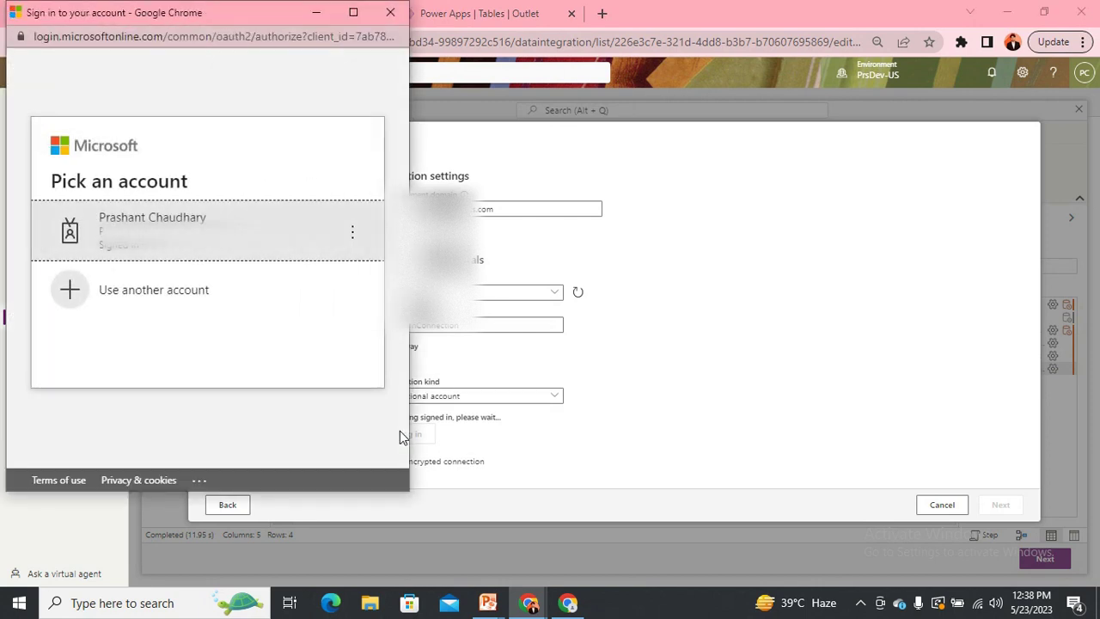
{"action": "key", "text": "Return"}
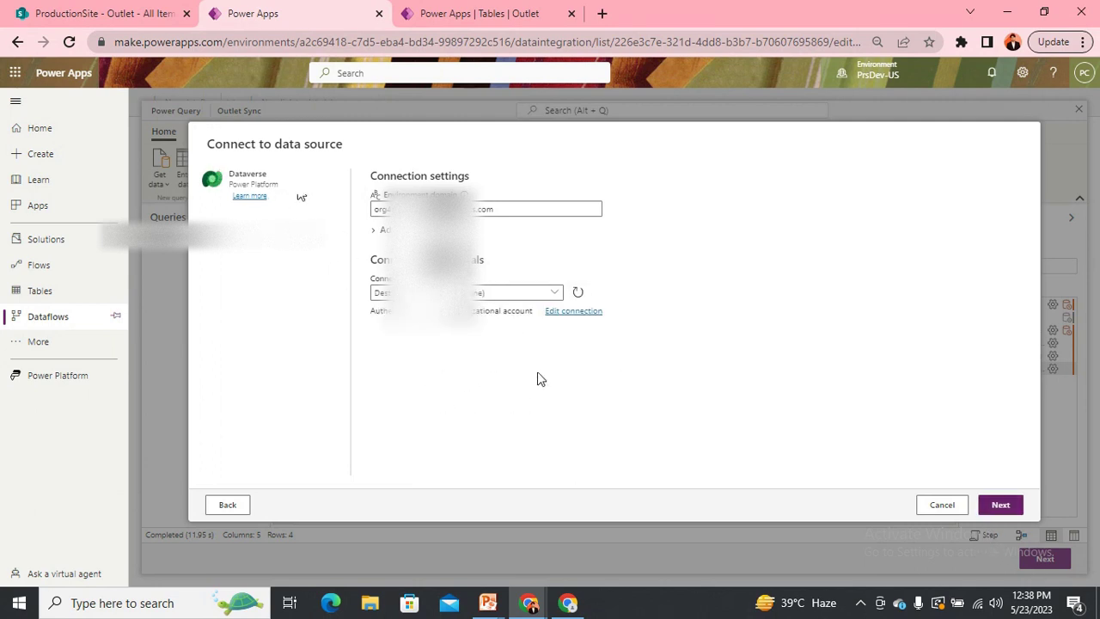
Search the Dataverse tables and create a new query from cra32_outlet
{"action": "left_click", "coordinate": [1001, 507]}
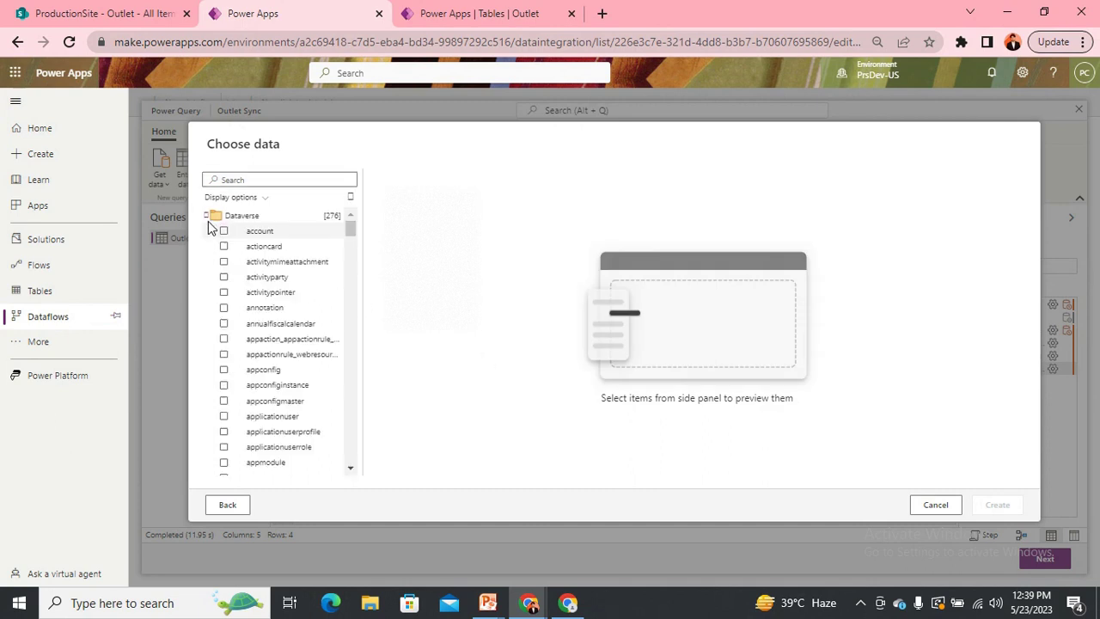
{"action": "left_click", "coordinate": [274, 184]}
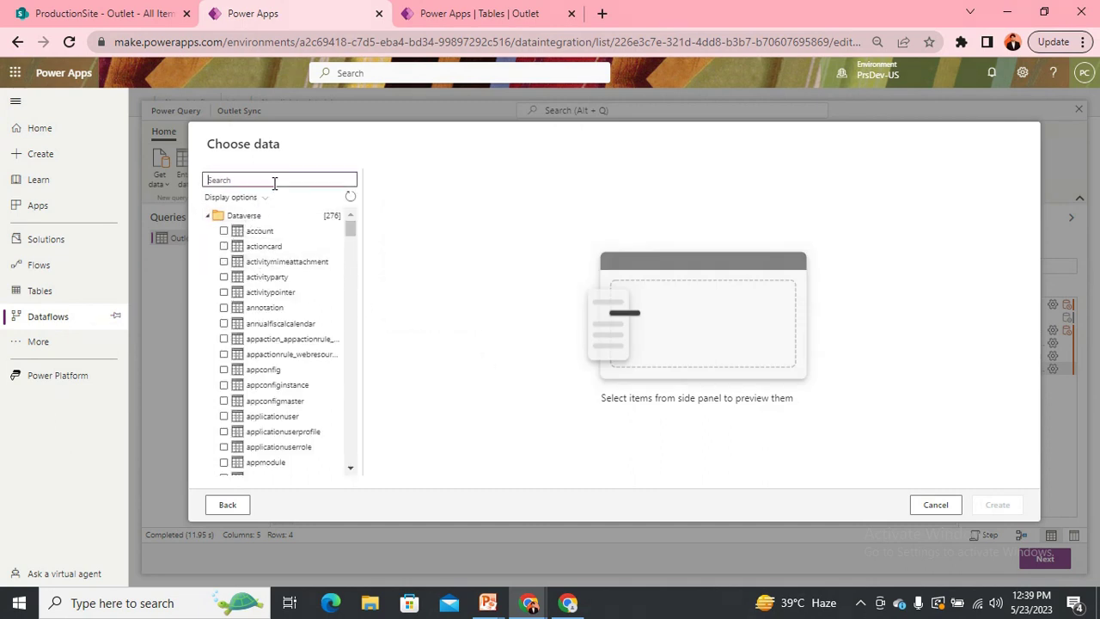
{"action": "type", "text": "c"}
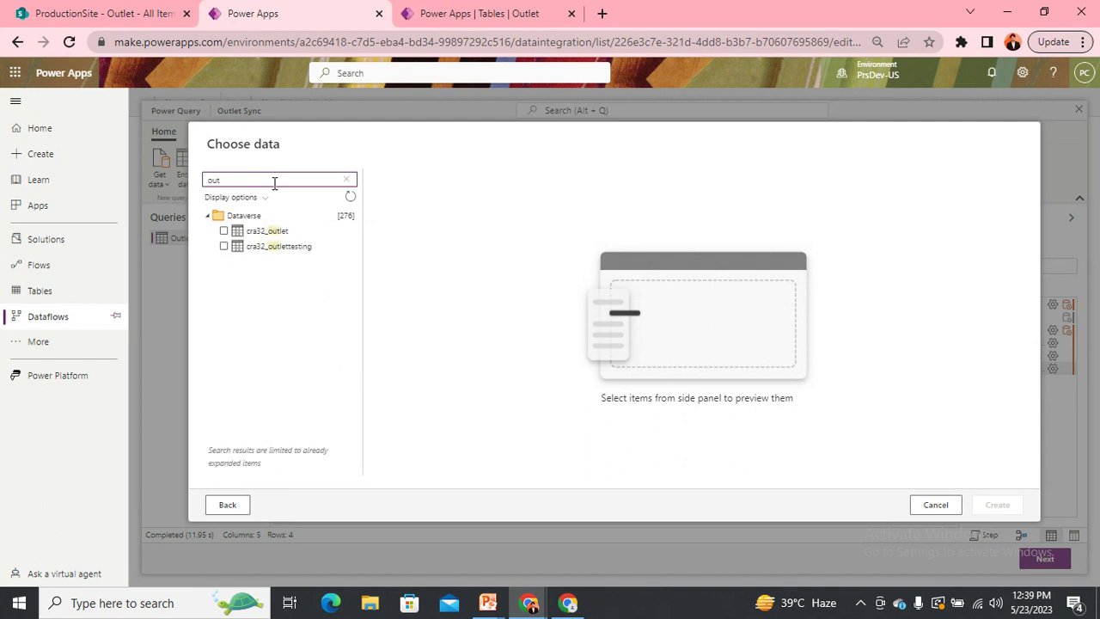
{"action": "left_click", "coordinate": [223, 232]}
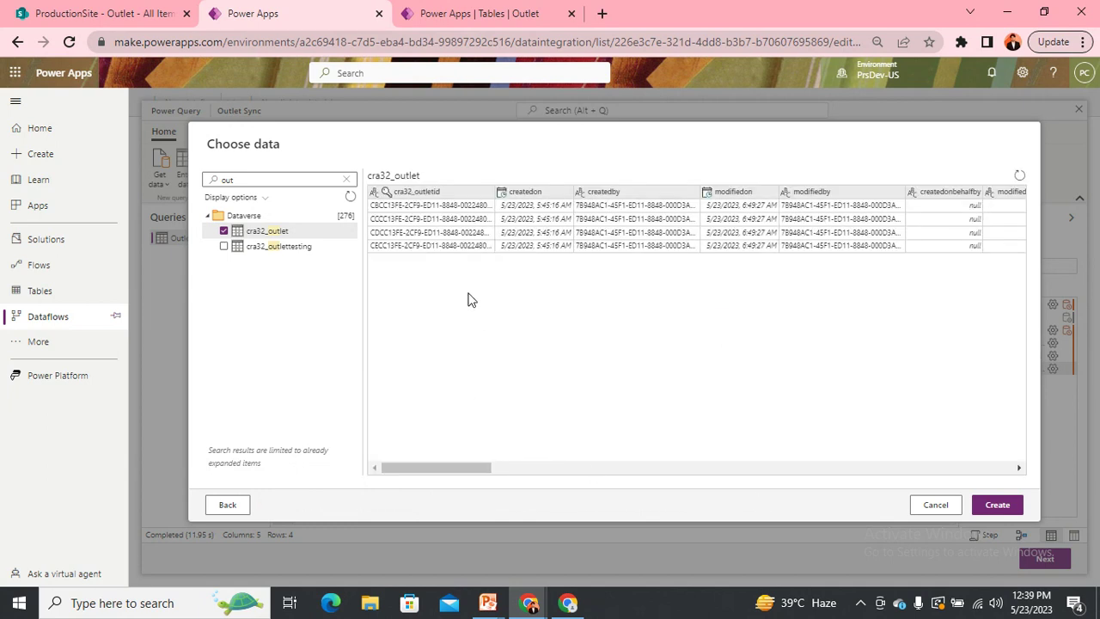
{"action": "left_click_drag", "start_coordinate": [486, 468], "coordinate": [969, 483]}
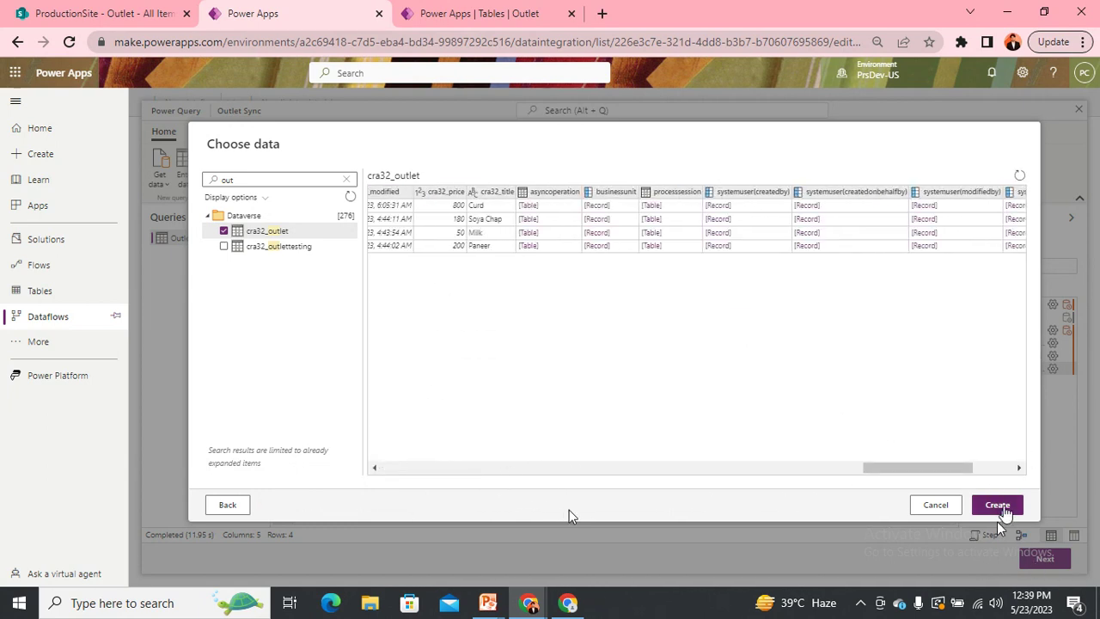
{"action": "left_click", "coordinate": [997, 504]}
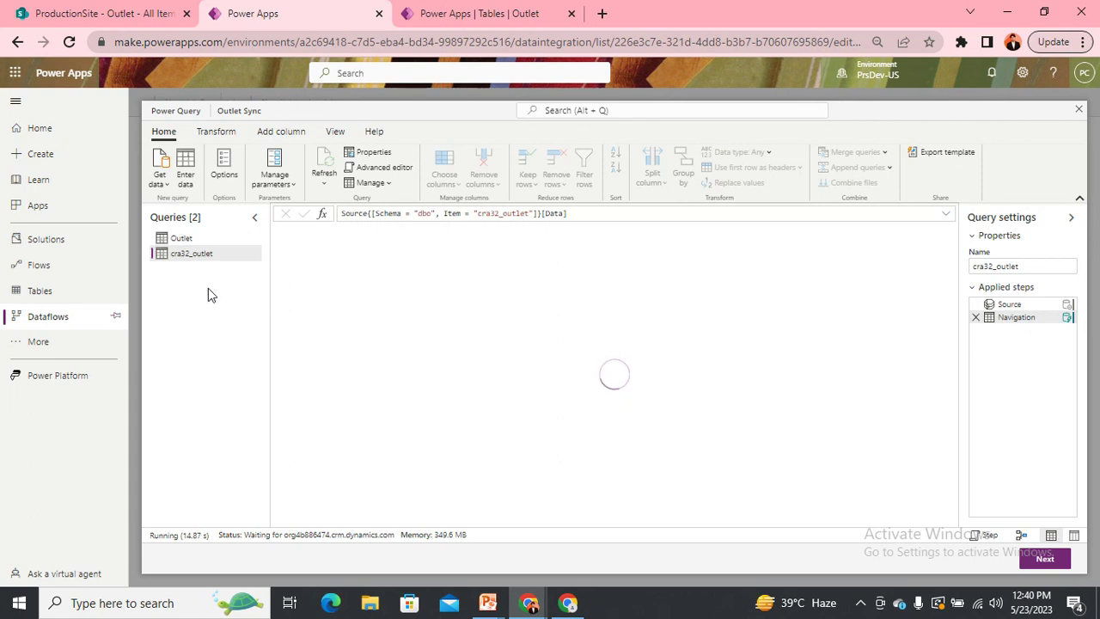
In PowerPoint slide 211, overlap the Destination and Source circles, then return to Power Apps
{"action": "key", "text": "alt+Tab"}
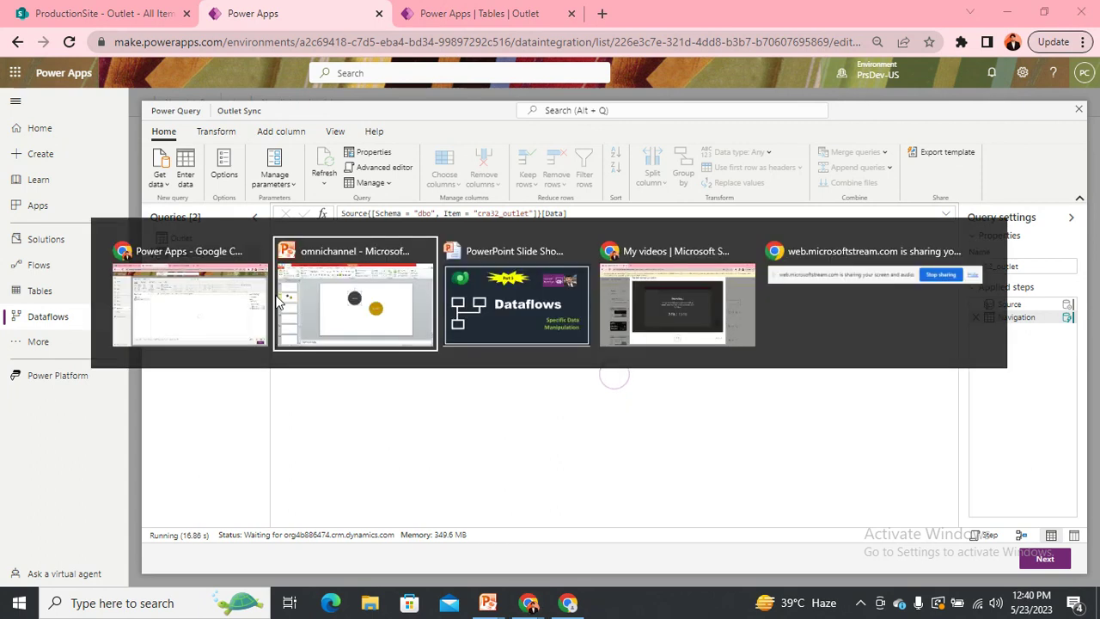
{"action": "left_click", "coordinate": [276, 301]}
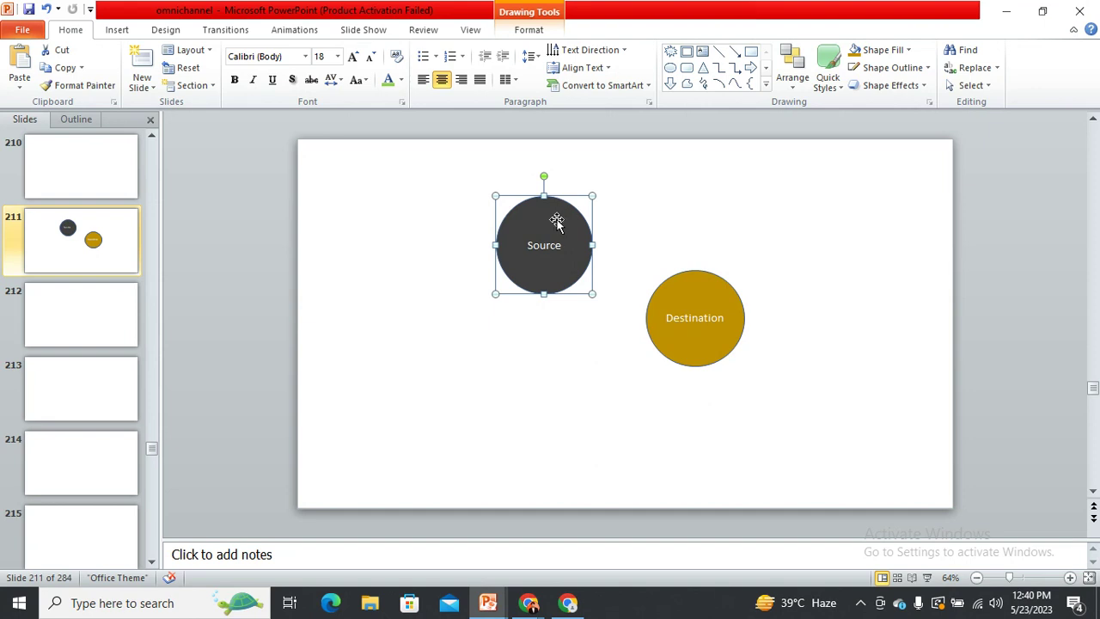
{"action": "left_click_drag", "start_coordinate": [552, 228], "coordinate": [521, 318]}
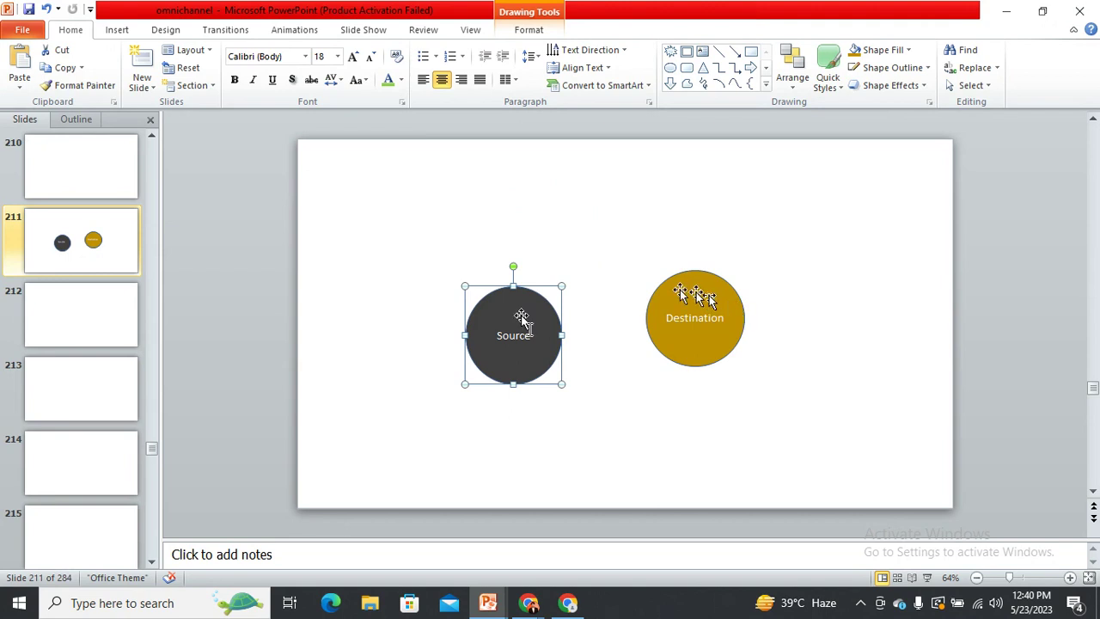
{"action": "left_click_drag", "start_coordinate": [690, 296], "coordinate": [574, 305]}
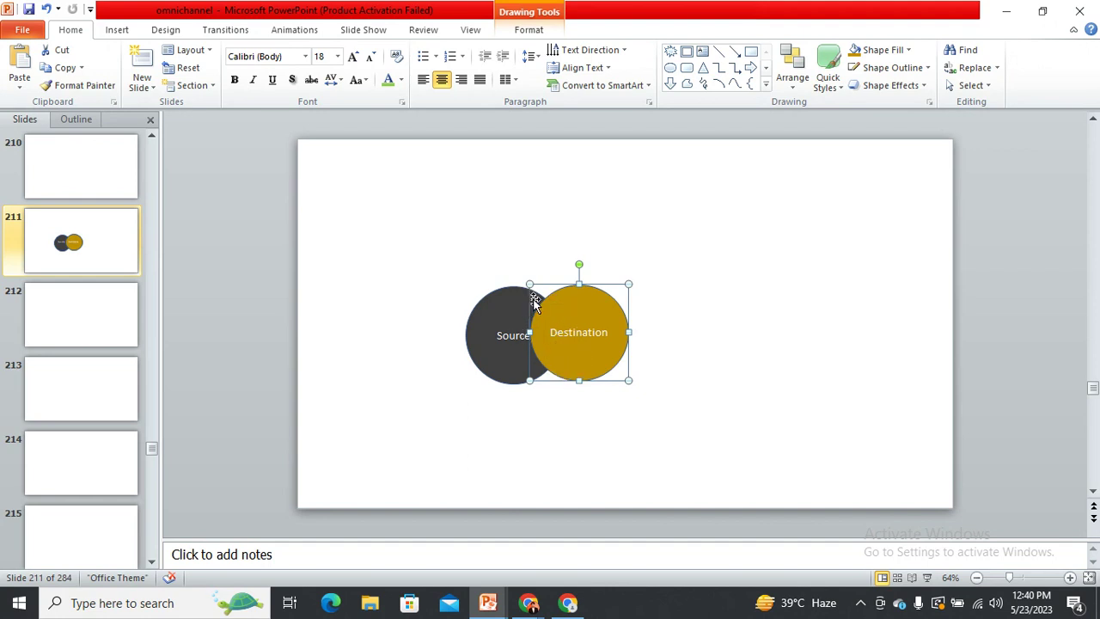
{"action": "key", "text": "alt+Tab"}
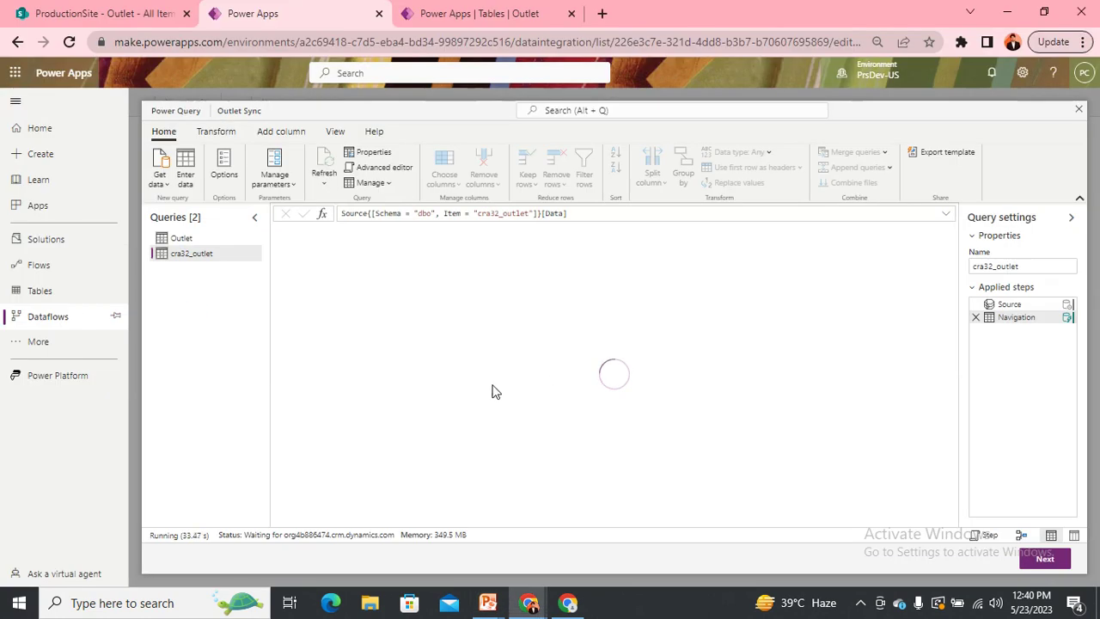
Choose Merge queries from the Queries pane context menu
{"action": "right_click", "coordinate": [185, 307]}
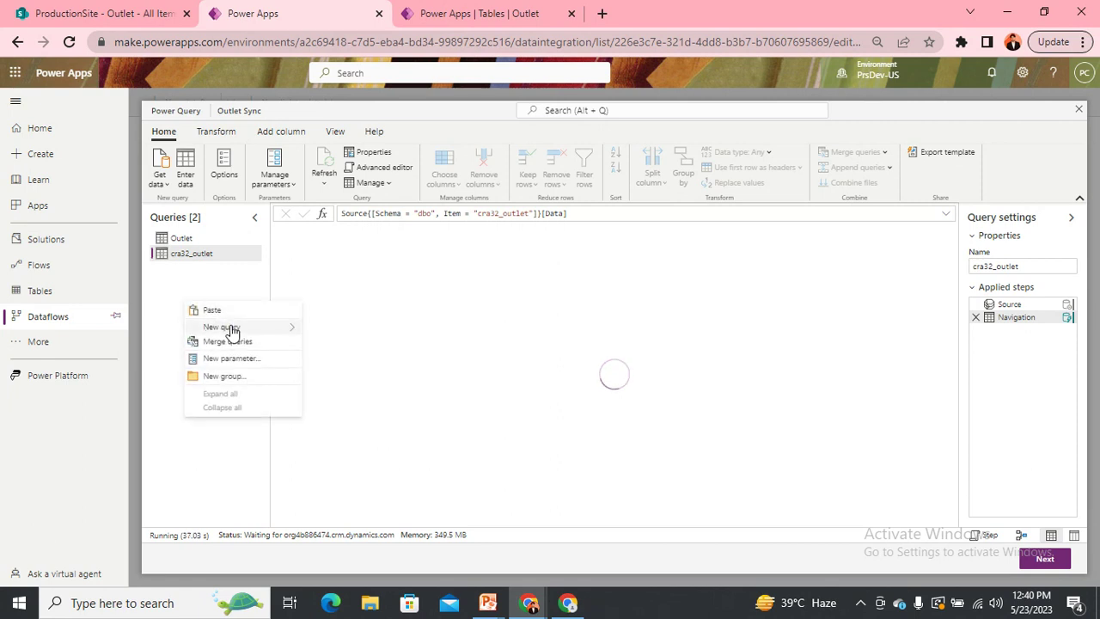
{"action": "mouse_move", "coordinate": [232, 330]}
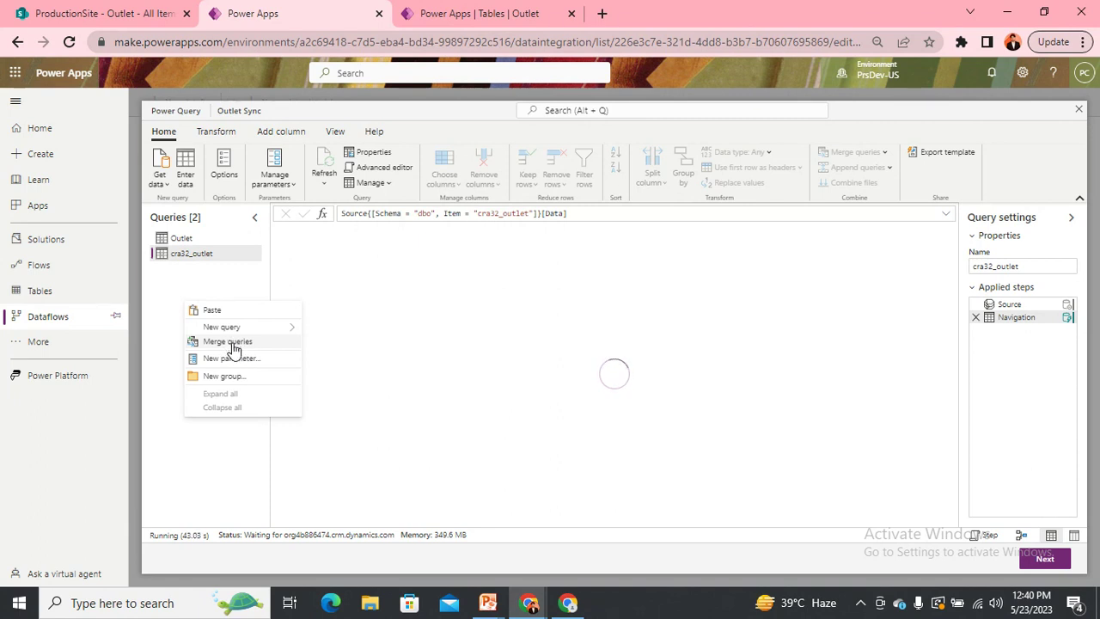
{"action": "left_click", "coordinate": [231, 342]}
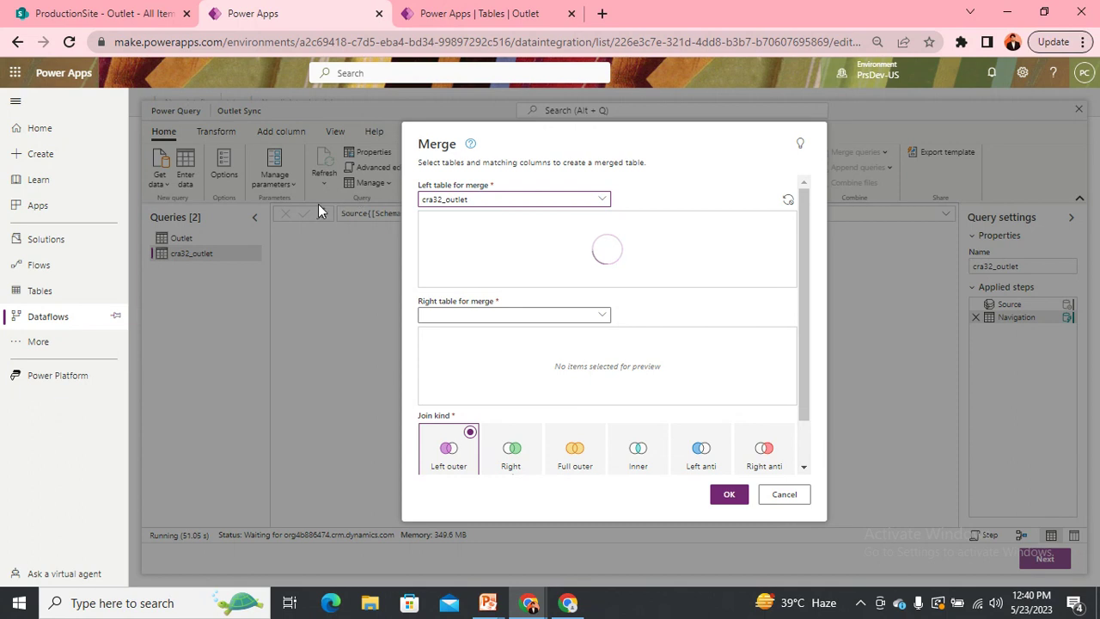
Set Outlet as the left table and cra32_outlet as the right table for the merge
{"action": "left_click", "coordinate": [508, 206]}
{"action": "left_click", "coordinate": [462, 217]}
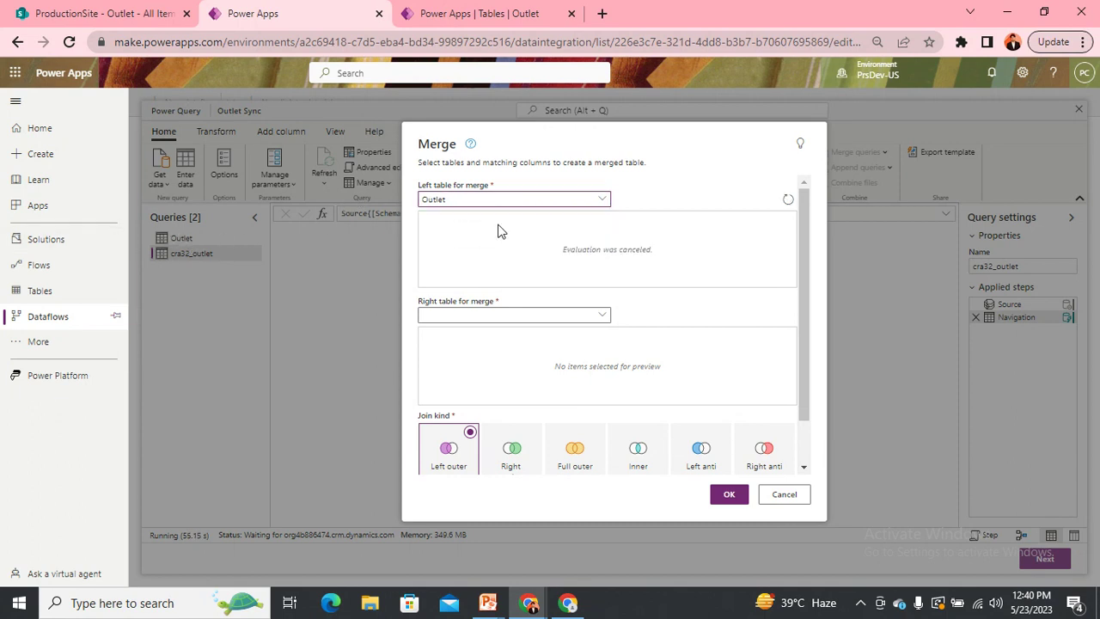
{"action": "left_click", "coordinate": [498, 314]}
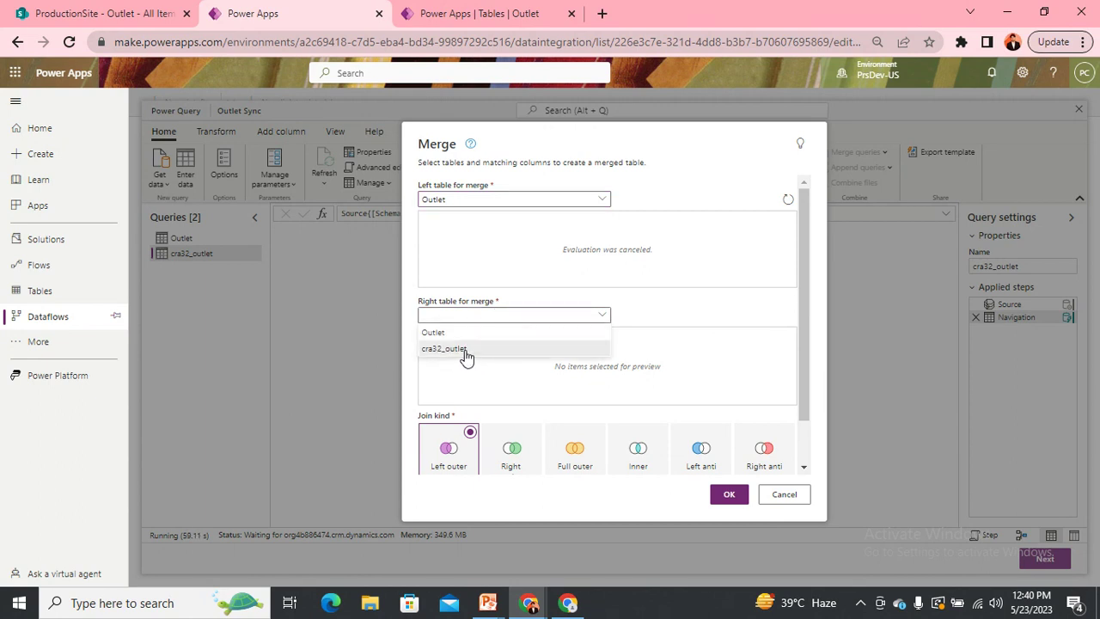
{"action": "left_click", "coordinate": [465, 352]}
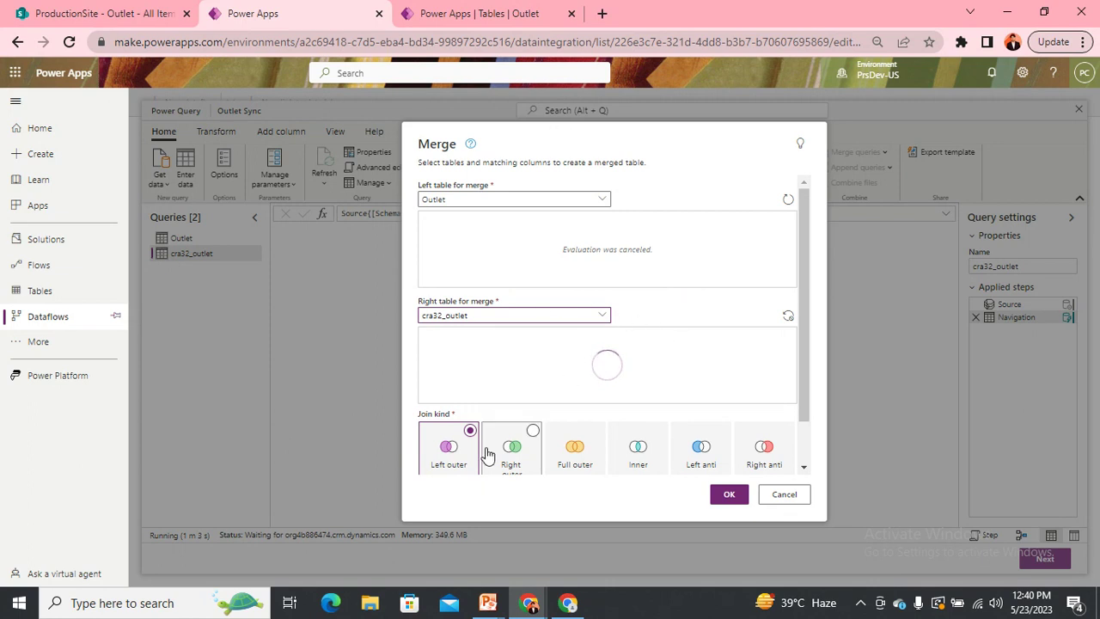
{"action": "left_click_drag", "start_coordinate": [806, 345], "coordinate": [798, 396]}
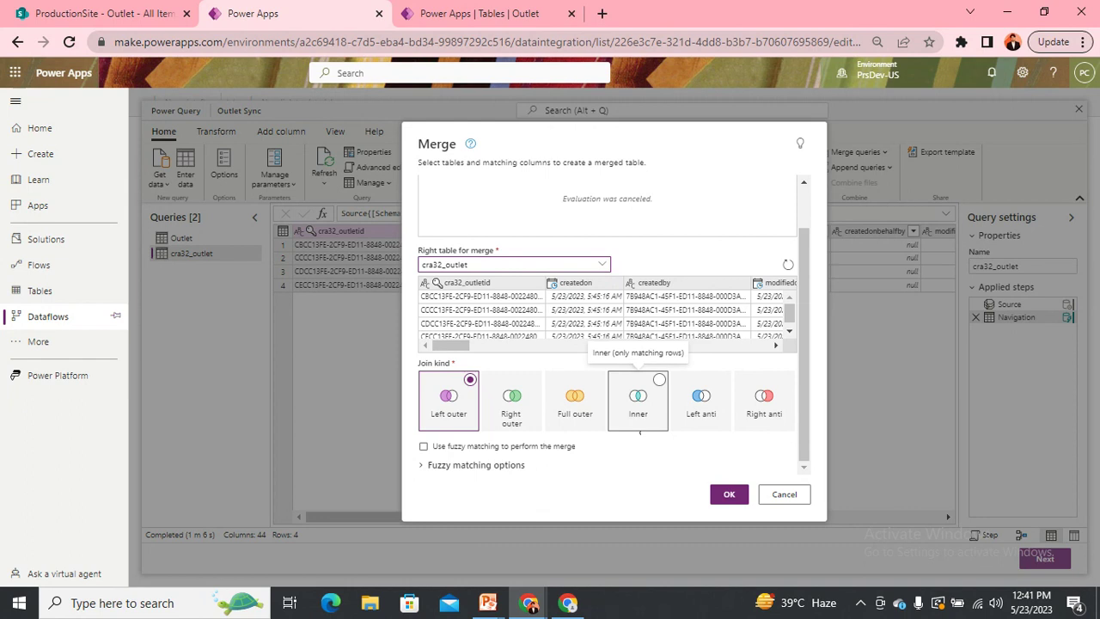
Switch the join kind to Inner and reselect Outlet as the left table
{"action": "left_click", "coordinate": [640, 404]}
{"action": "scroll", "coordinate": [494, 252], "scroll_direction": "up", "scroll_amount": 1}
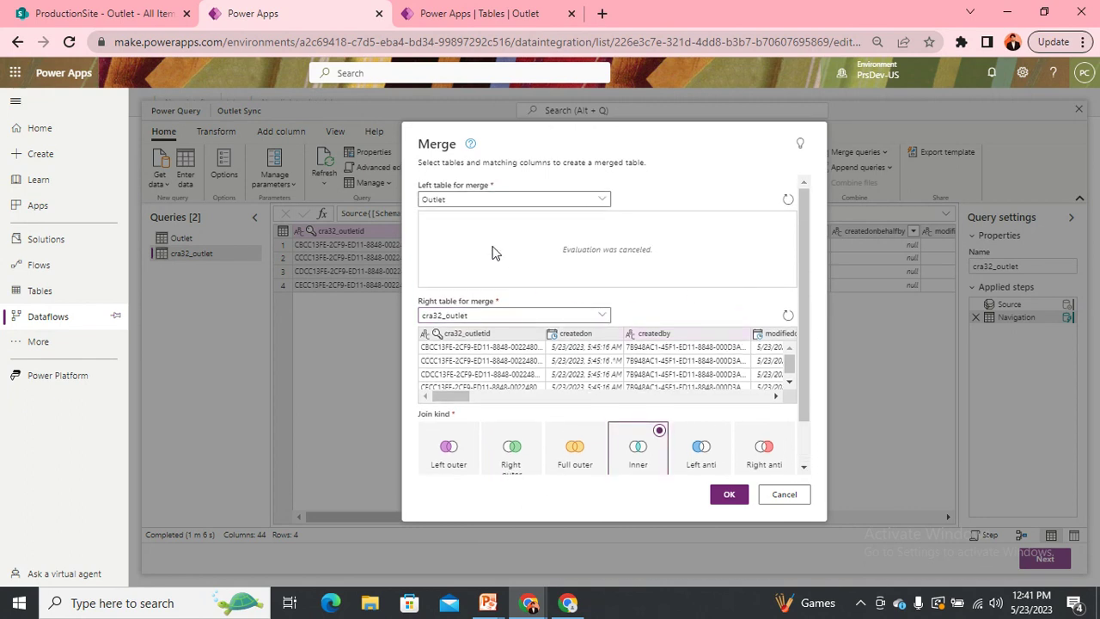
{"action": "left_click", "coordinate": [599, 202]}
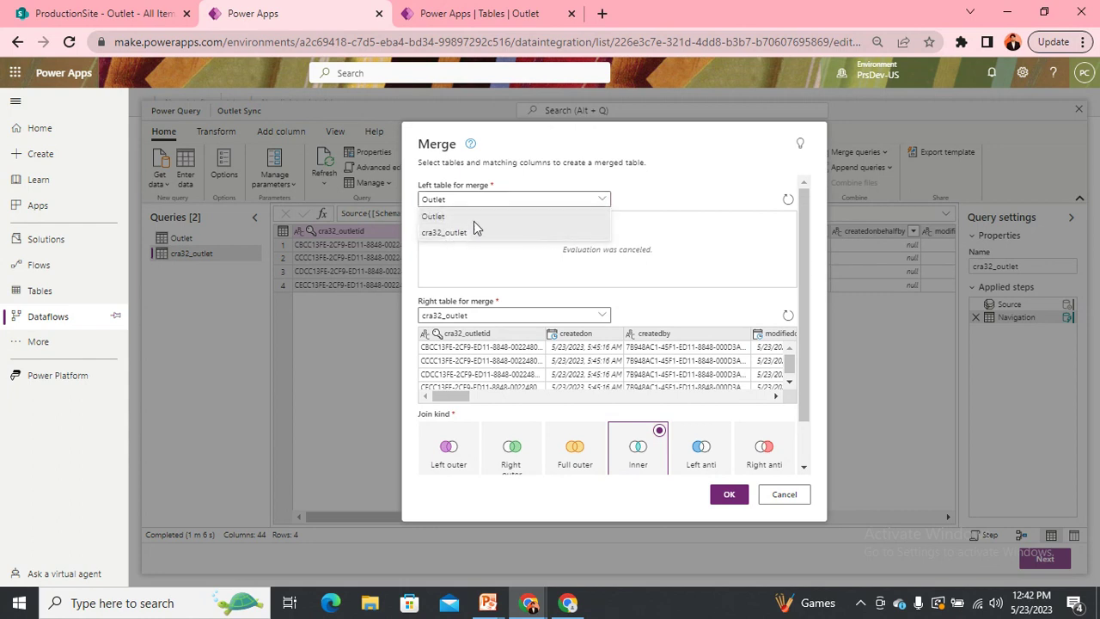
{"action": "left_click", "coordinate": [469, 232]}
{"action": "left_click", "coordinate": [540, 203]}
{"action": "left_click", "coordinate": [483, 217]}
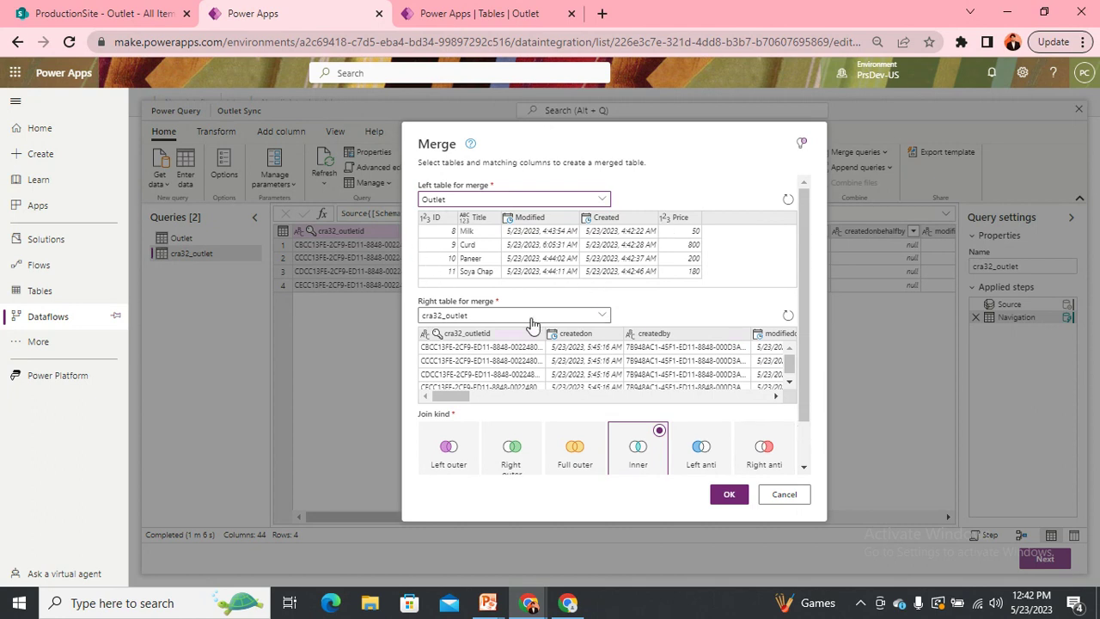
Match Outlet's ID column to cra32_outlet's cra32_id column and confirm the merge
{"action": "left_click", "coordinate": [436, 220]}
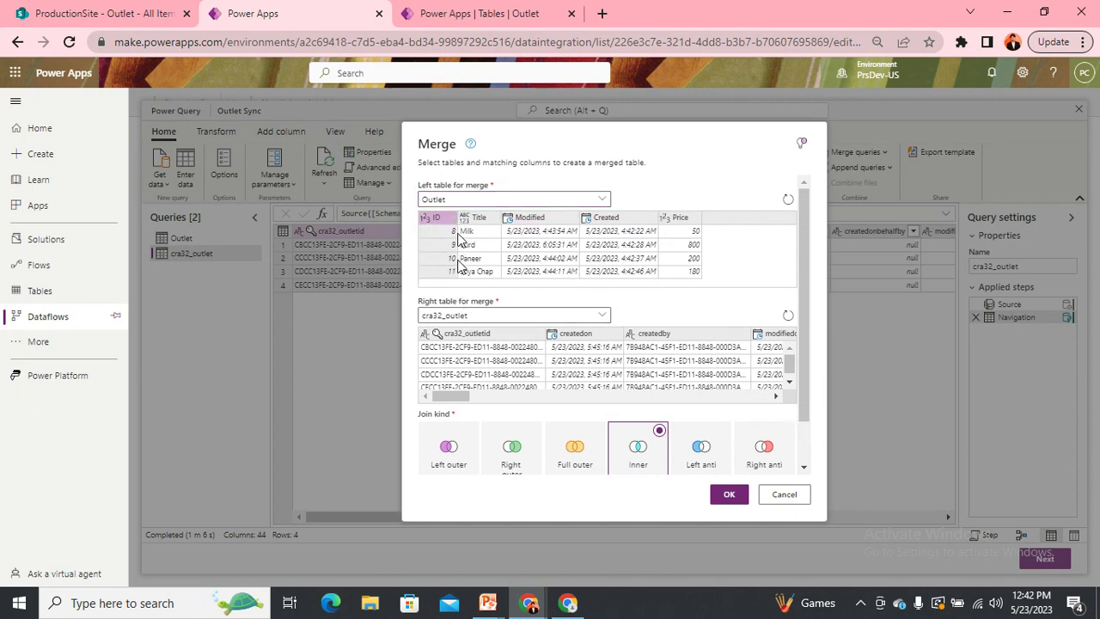
{"action": "left_click_drag", "start_coordinate": [455, 401], "coordinate": [746, 418]}
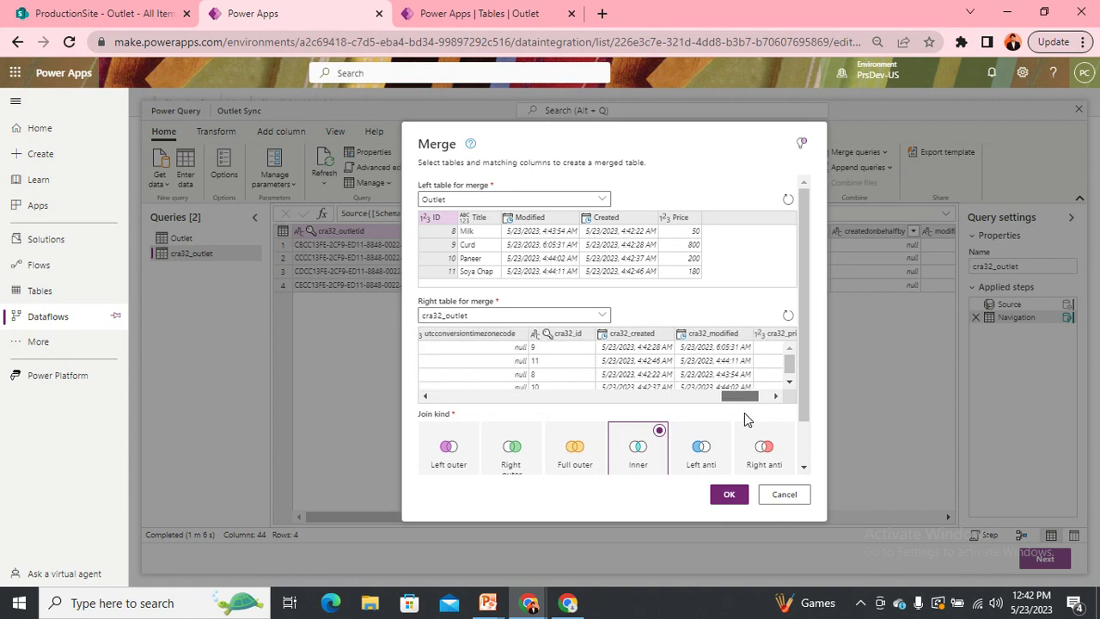
{"action": "left_click", "coordinate": [567, 334]}
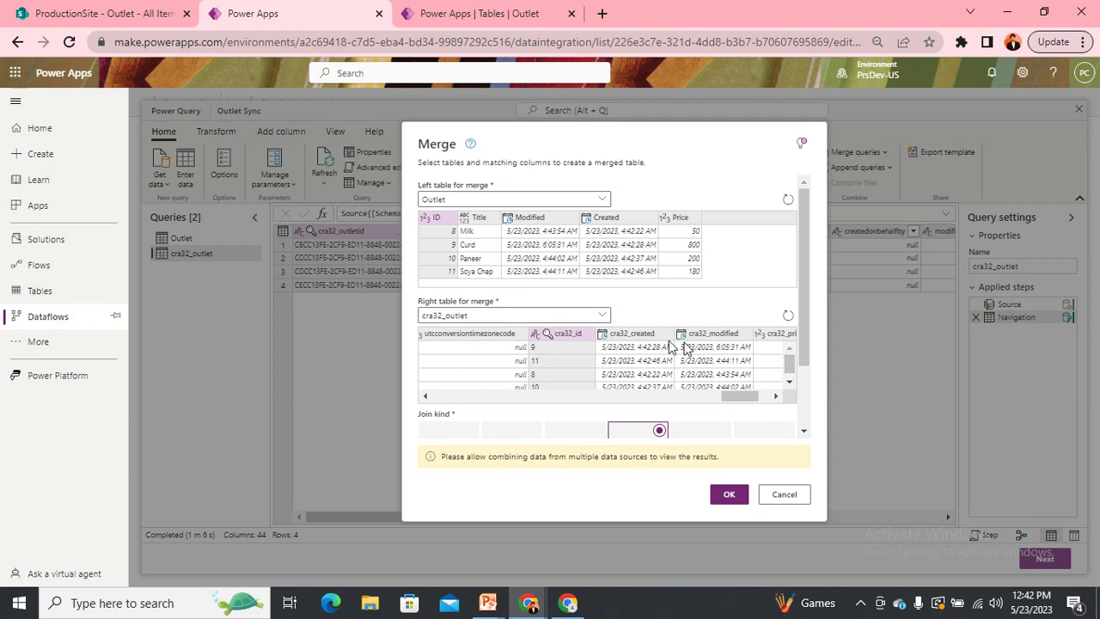
{"action": "scroll", "coordinate": [601, 361], "scroll_direction": "down", "scroll_amount": 2}
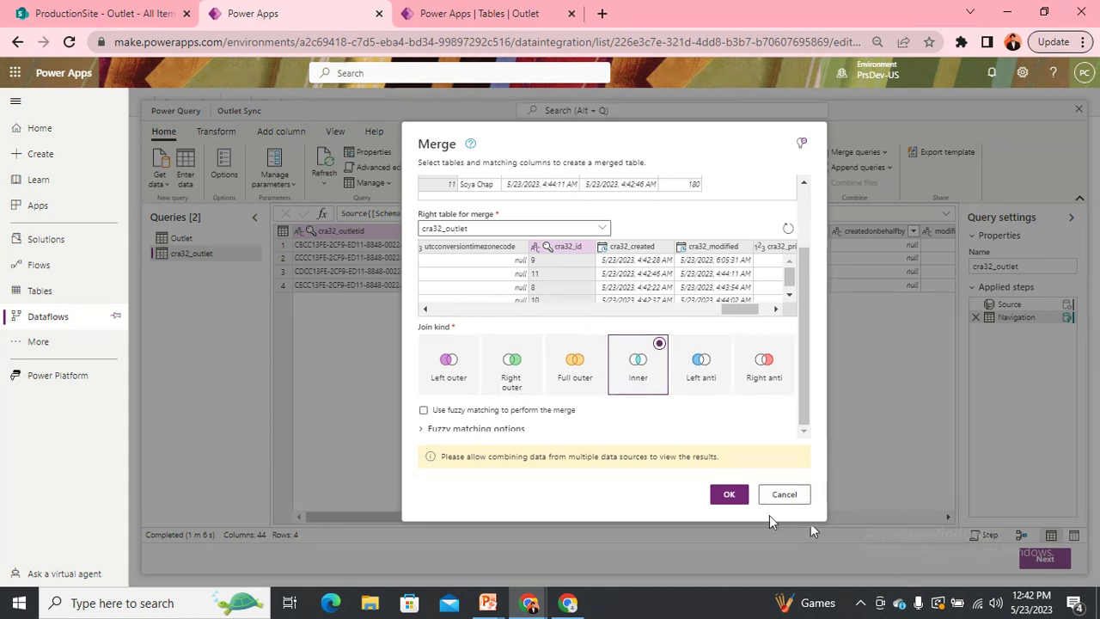
{"action": "left_click", "coordinate": [732, 498]}
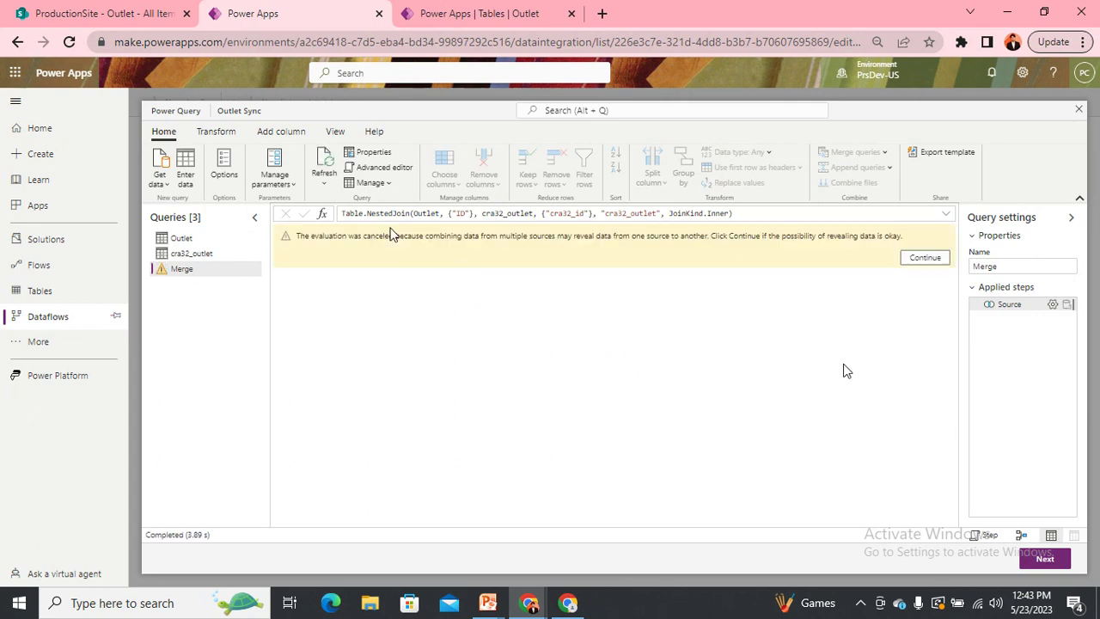
Continue past the data-privacy warning, then view the cra32_outlet and Outlet query data
{"action": "left_click", "coordinate": [925, 257]}
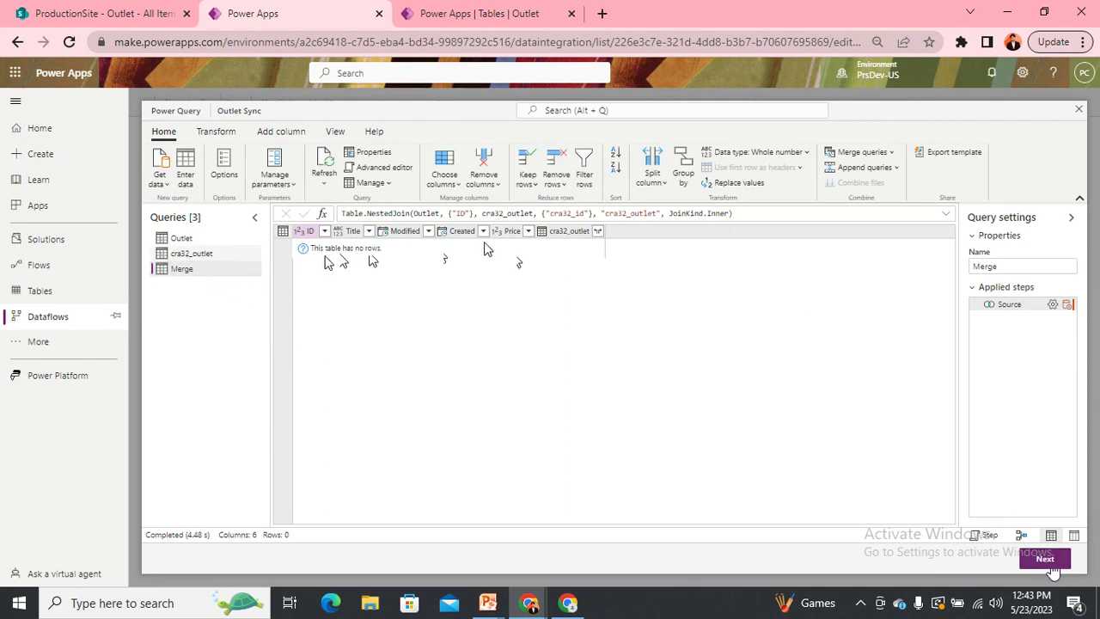
{"action": "left_click", "coordinate": [193, 253]}
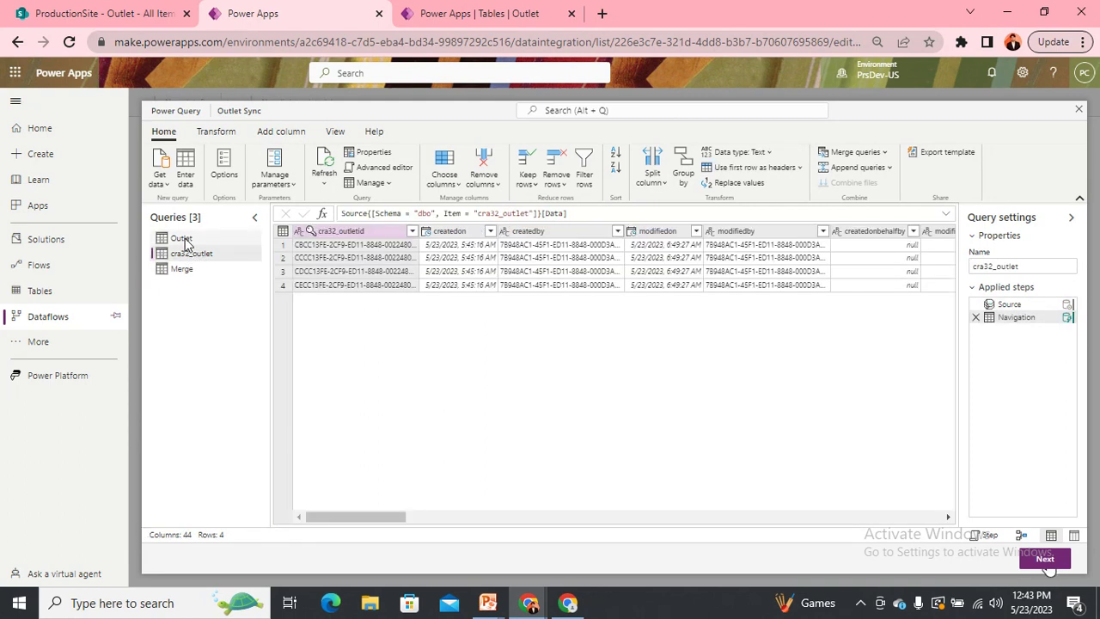
{"action": "left_click", "coordinate": [183, 240]}
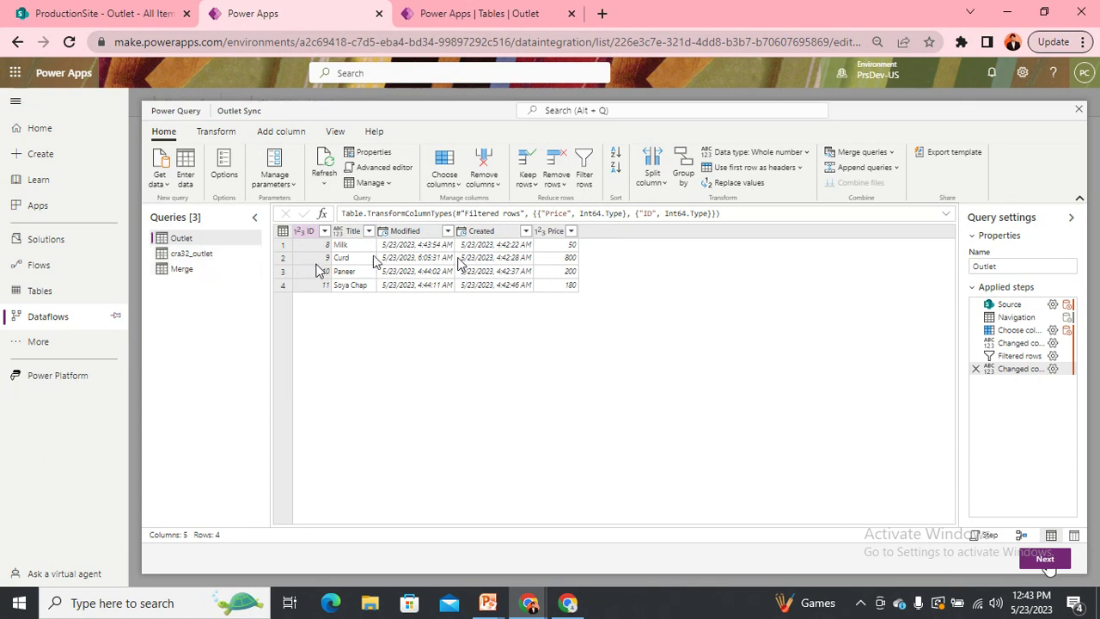
Check the cra32_outlet data, then reopen the Merge query's merge settings from its Source step
{"action": "left_click", "coordinate": [204, 257]}
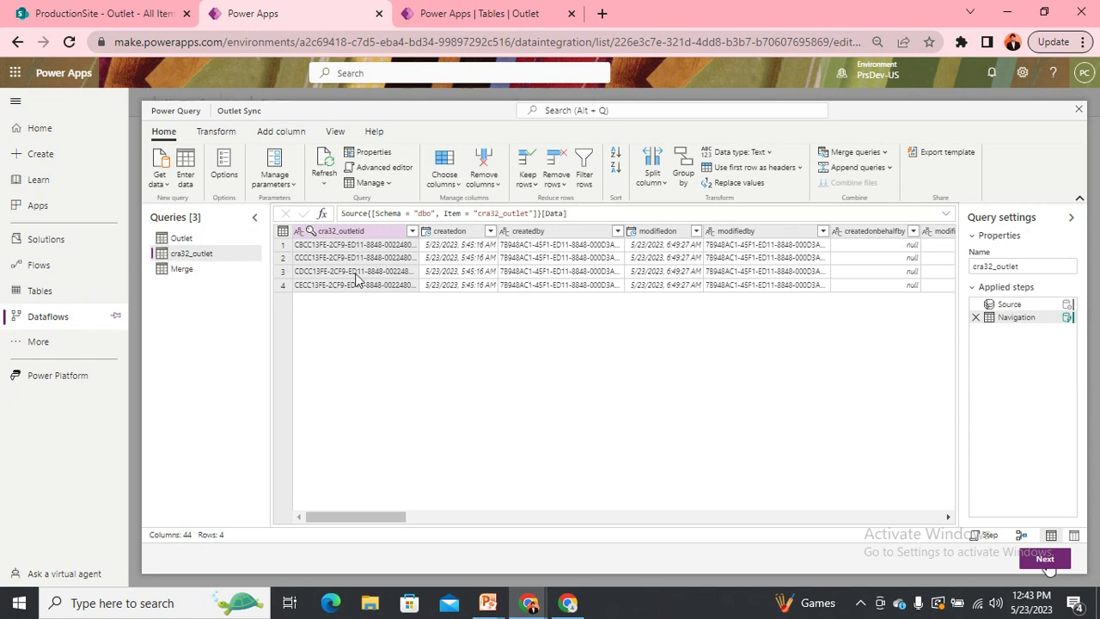
{"action": "left_click_drag", "start_coordinate": [386, 518], "coordinate": [289, 424]}
{"action": "left_click", "coordinate": [184, 270]}
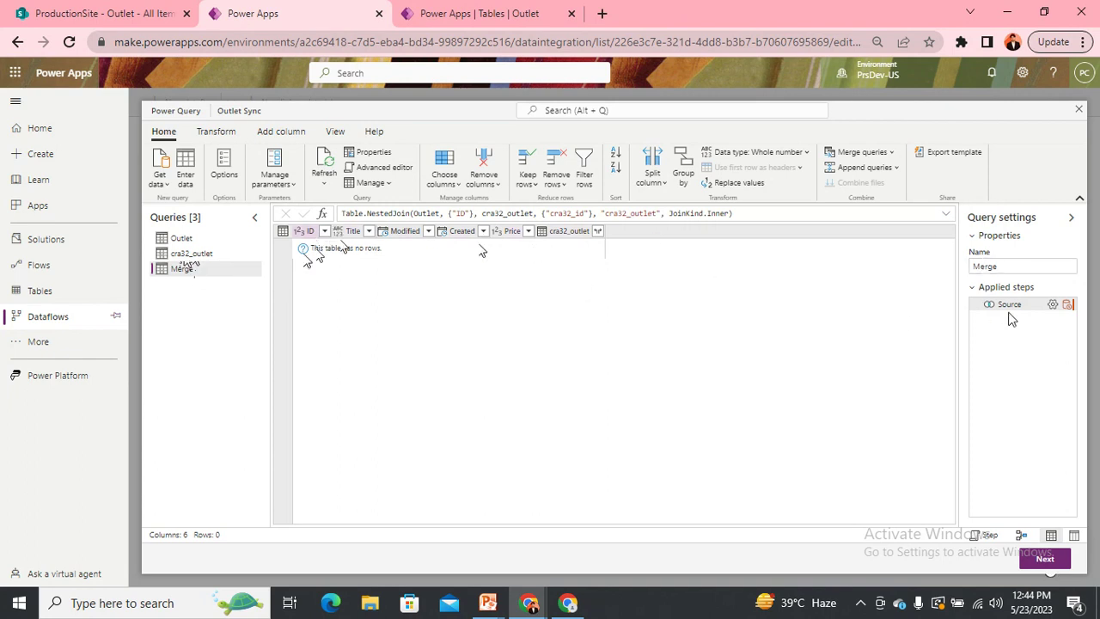
{"action": "left_click", "coordinate": [1052, 306]}
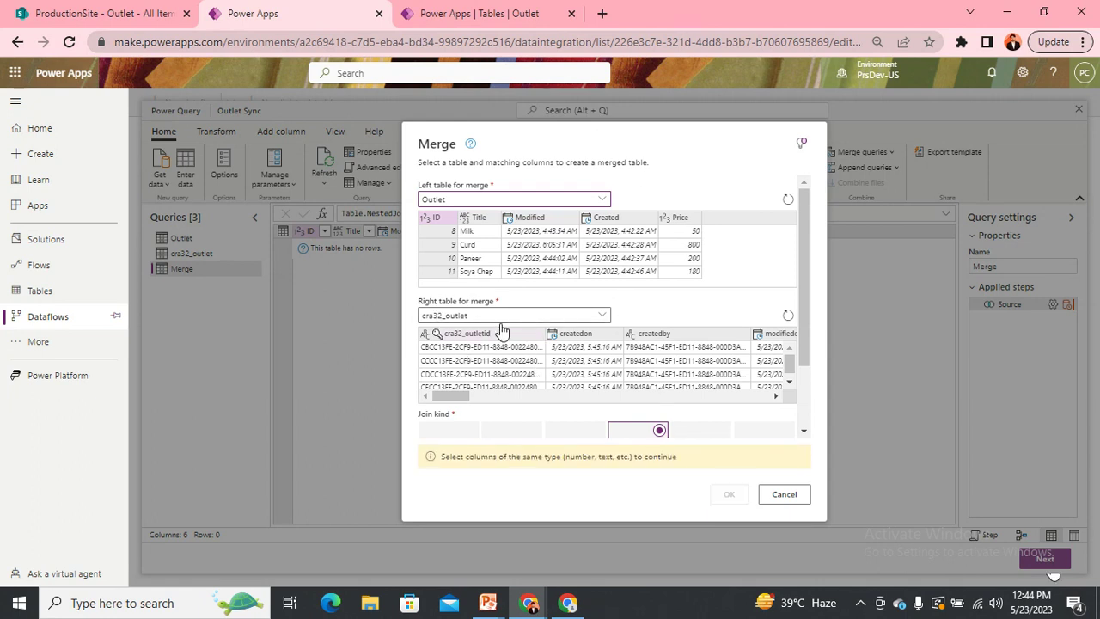
Inspect the right table columns, try Full outer join, then cancel so the inner join stays unchanged
{"action": "scroll", "coordinate": [503, 331], "scroll_direction": "down", "scroll_amount": 2}
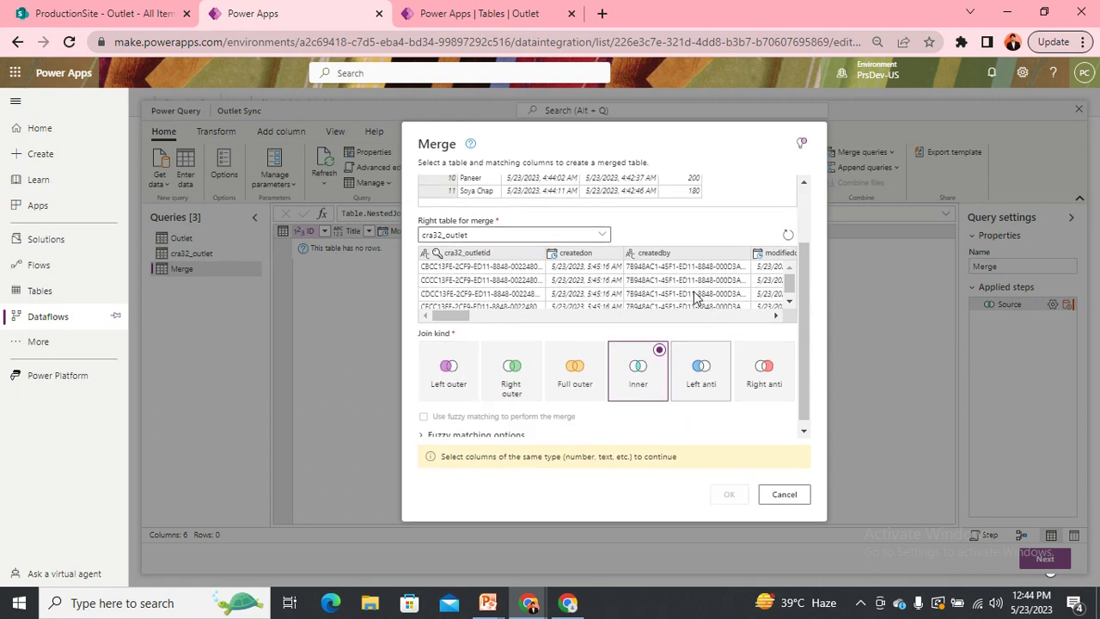
{"action": "scroll", "coordinate": [695, 297], "scroll_direction": "up", "scroll_amount": 2}
{"action": "left_click_drag", "start_coordinate": [466, 397], "coordinate": [722, 397]}
{"action": "left_click_drag", "start_coordinate": [718, 438], "coordinate": [749, 422]}
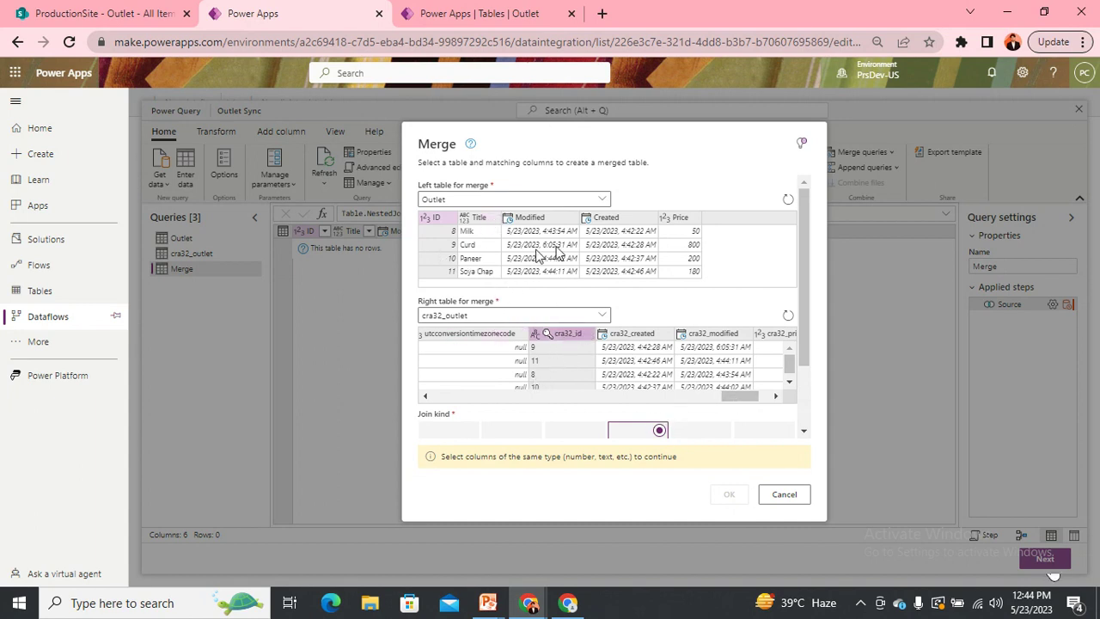
{"action": "mouse_move", "coordinate": [737, 404]}
{"action": "left_mouse_down"}
{"action": "mouse_move", "coordinate": [762, 402]}
{"action": "mouse_move", "coordinate": [518, 384]}
{"action": "mouse_move", "coordinate": [432, 390]}
{"action": "mouse_move", "coordinate": [650, 397]}
{"action": "mouse_move", "coordinate": [671, 418]}
{"action": "mouse_move", "coordinate": [748, 413]}
{"action": "left_mouse_up"}
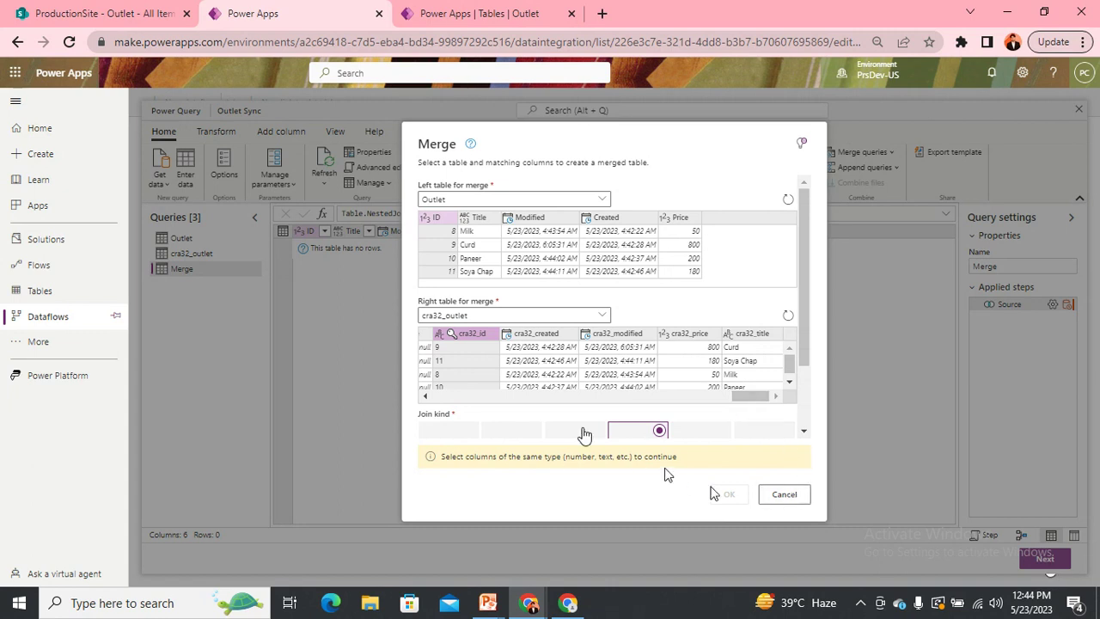
{"action": "scroll", "coordinate": [610, 423], "scroll_direction": "down", "scroll_amount": 2}
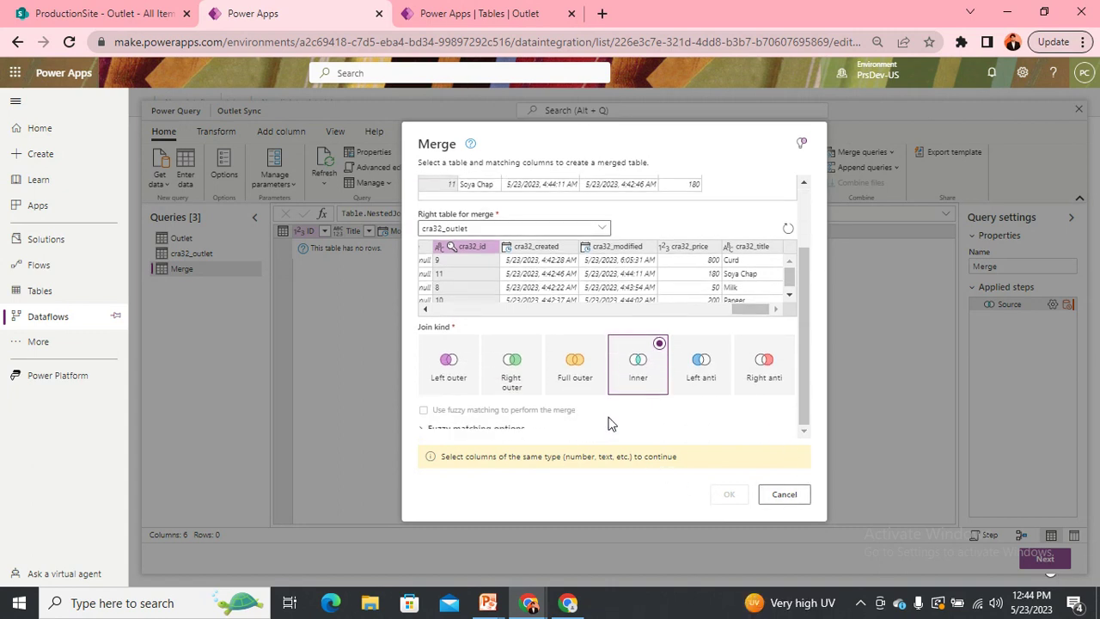
{"action": "left_click", "coordinate": [571, 374]}
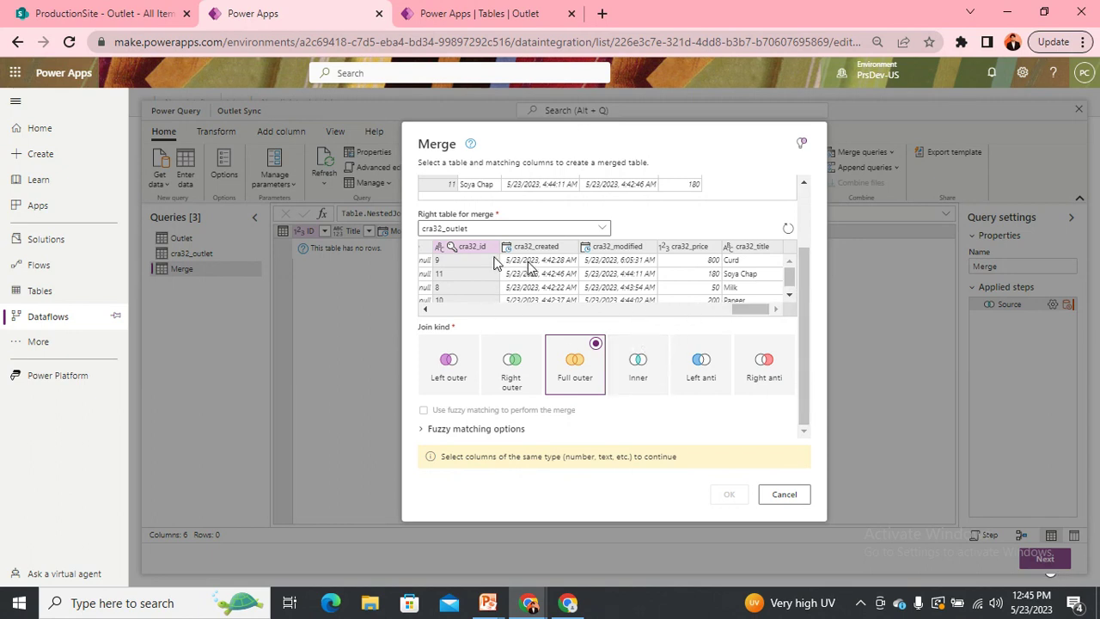
{"action": "scroll", "coordinate": [481, 292], "scroll_direction": "up", "scroll_amount": 2}
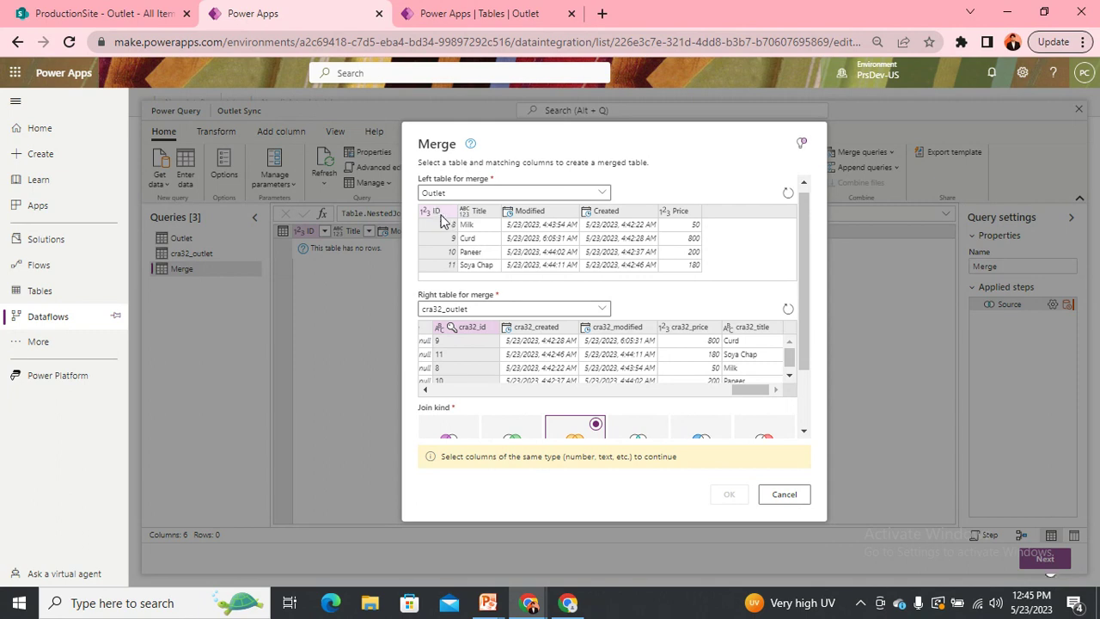
{"action": "left_click", "coordinate": [783, 495]}
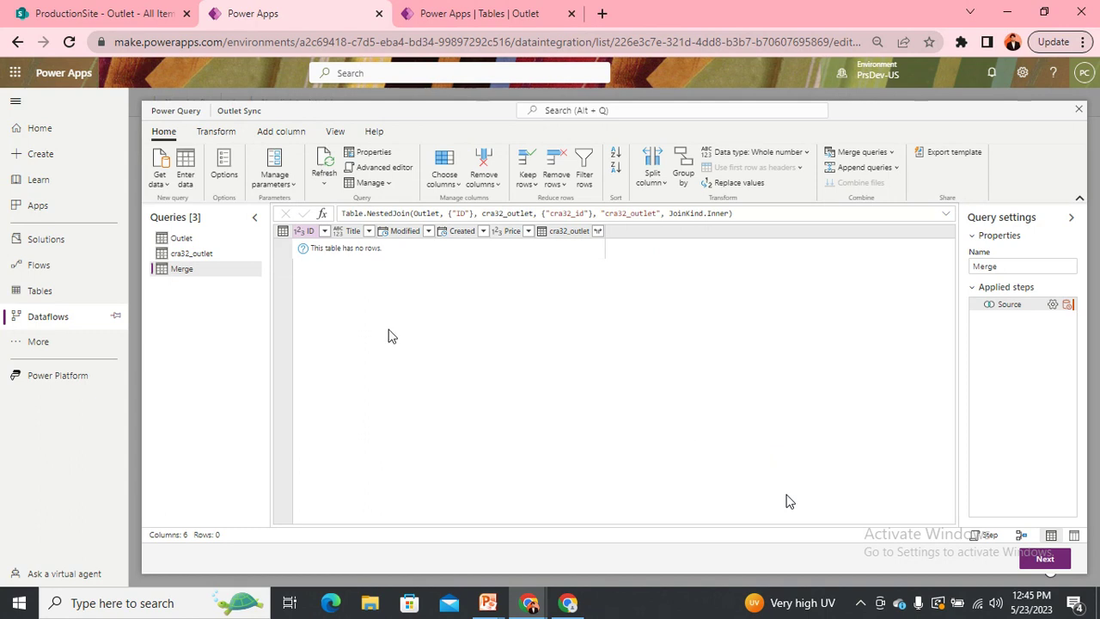
Review the data of the Outlet and cra32_outlet queries
{"action": "left_click", "coordinate": [182, 242]}
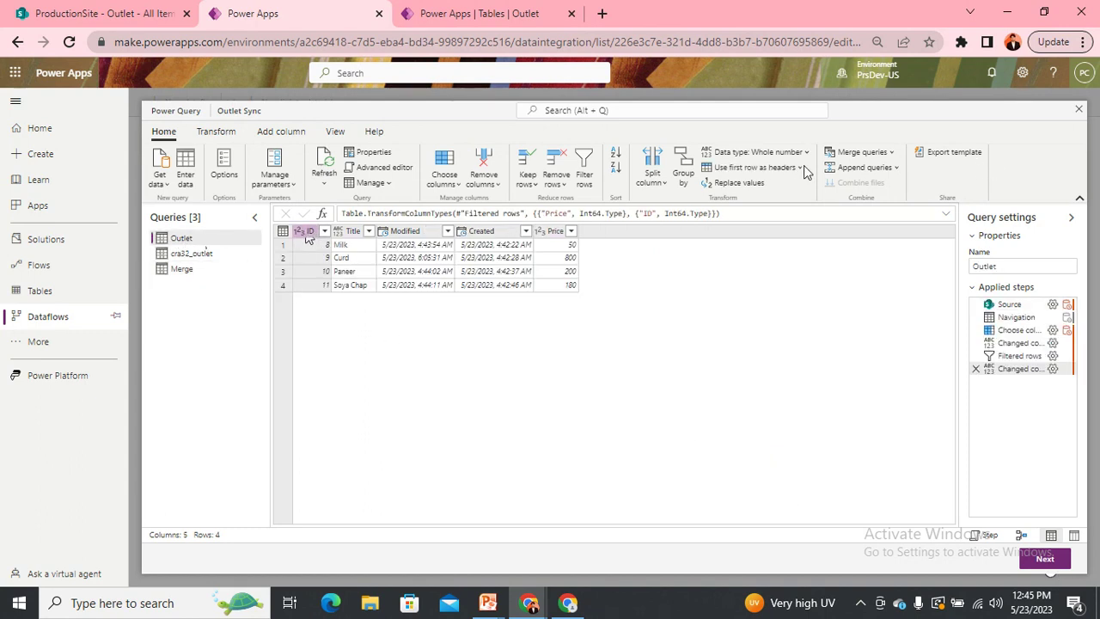
{"action": "left_click", "coordinate": [192, 257]}
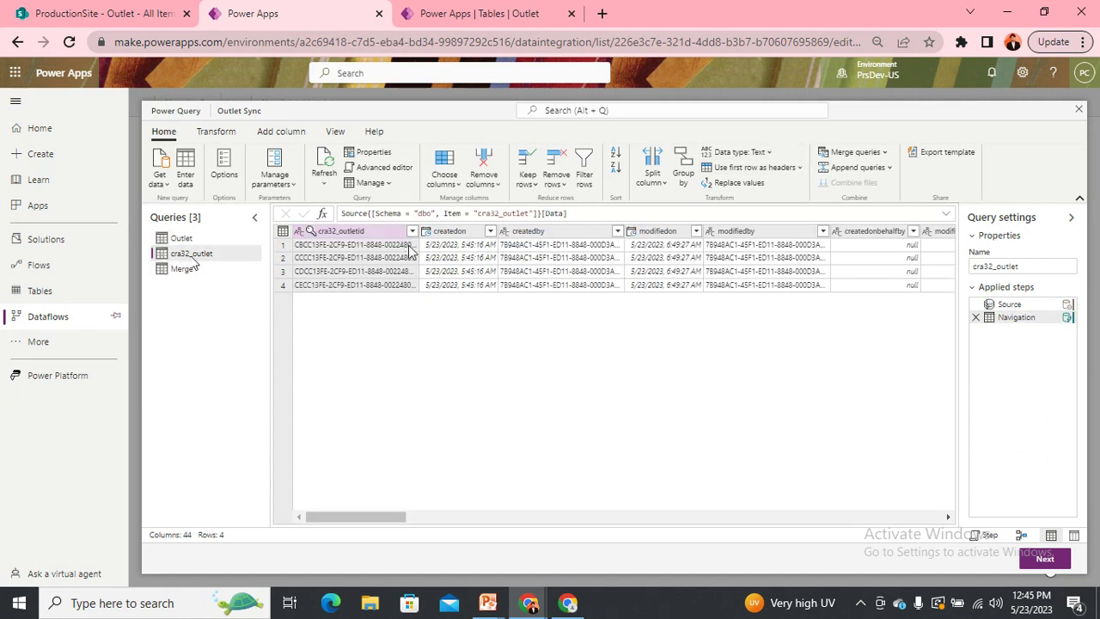
{"action": "left_click_drag", "start_coordinate": [402, 515], "coordinate": [839, 542]}
Change cra32_outlet's cra32_id column to Whole number and return to the Merge query
{"action": "left_click", "coordinate": [386, 231]}
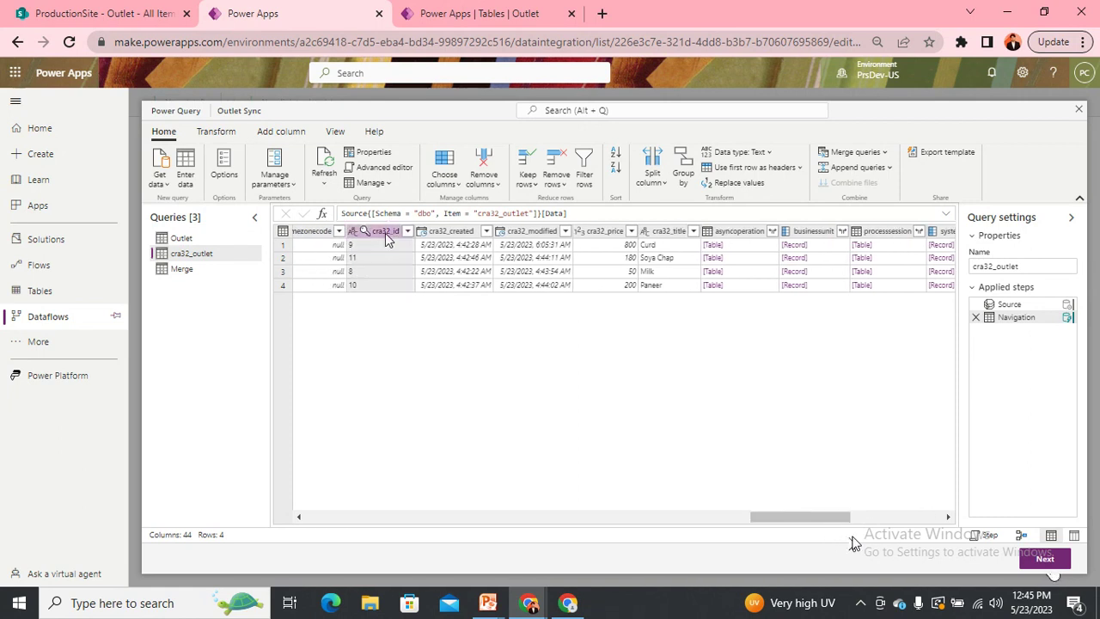
{"action": "left_click", "coordinate": [757, 153]}
{"action": "left_click", "coordinate": [738, 208]}
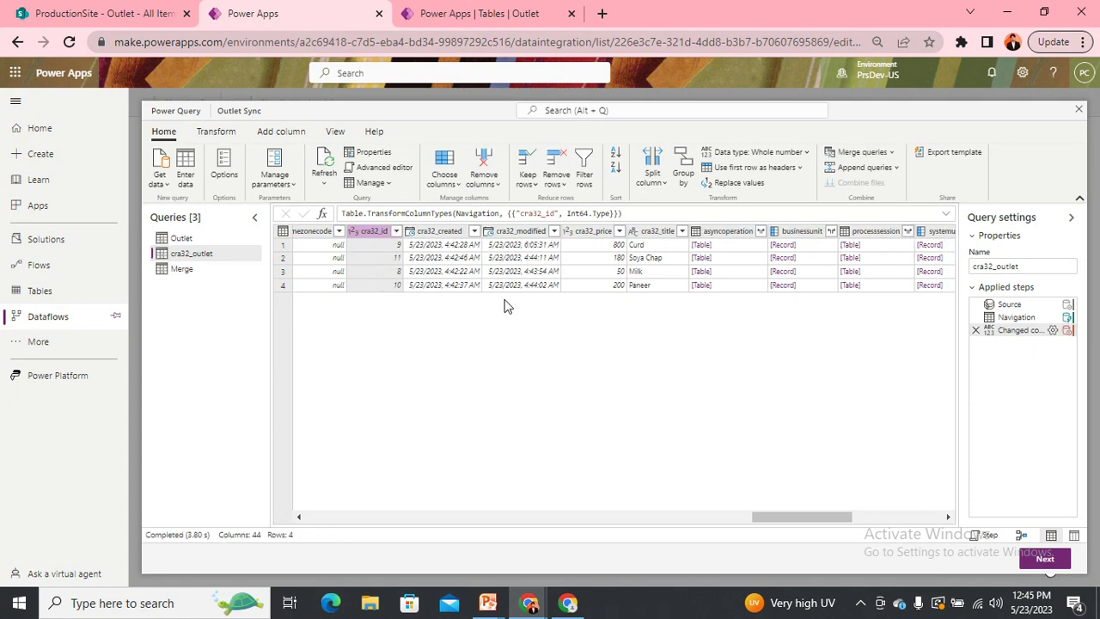
{"action": "left_click", "coordinate": [179, 269]}
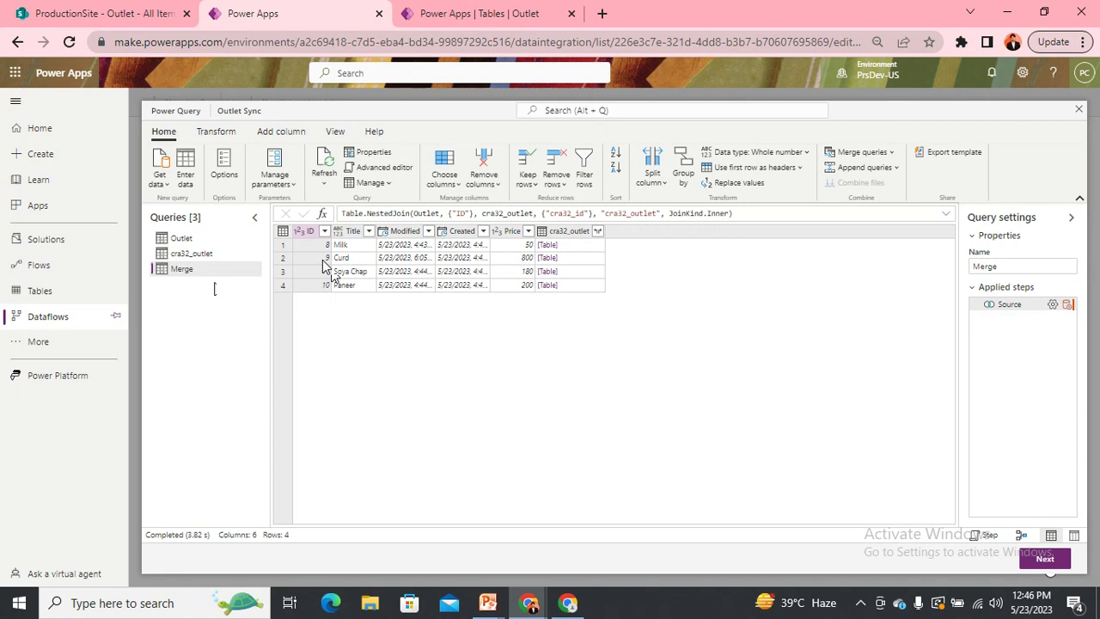
{"action": "mouse_move", "coordinate": [1000, 310]}
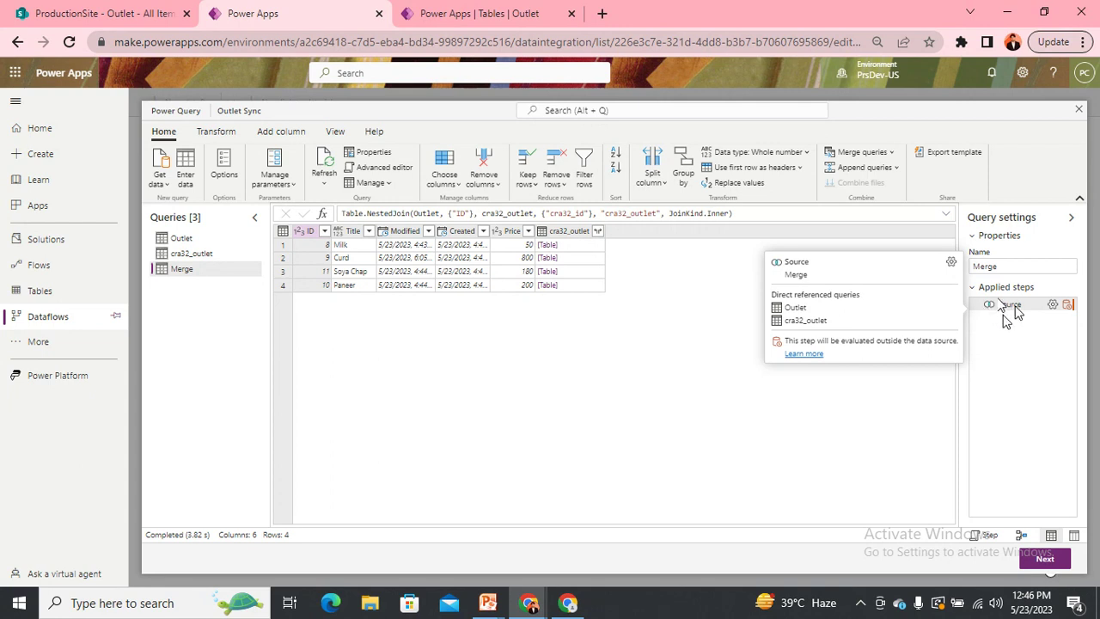
Proceed to table mapping and reset the load settings
{"action": "left_click", "coordinate": [1045, 560]}
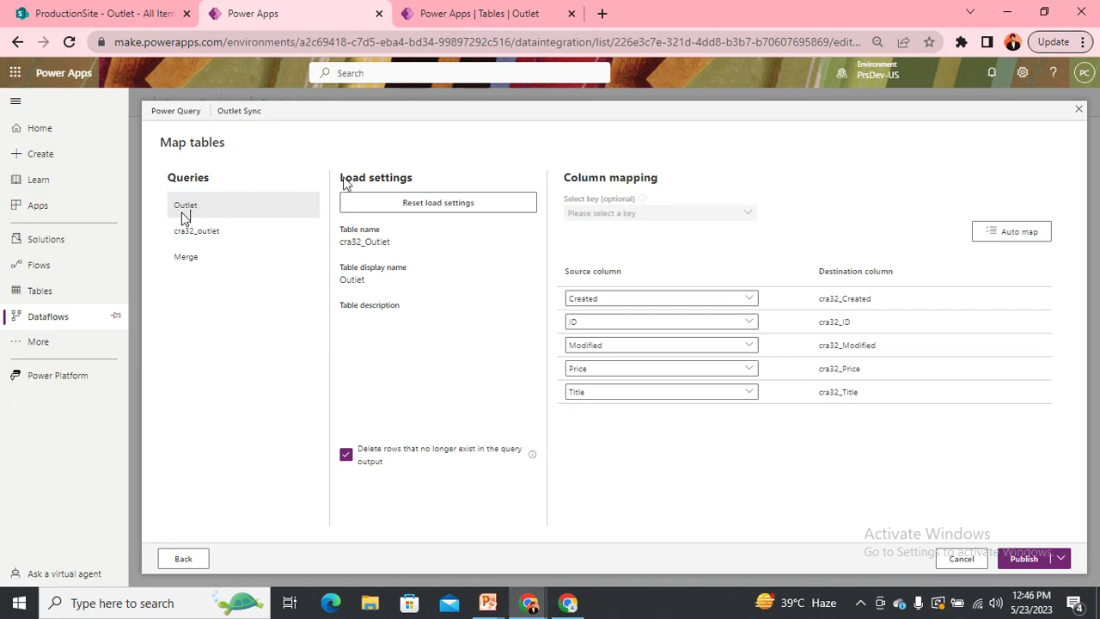
{"action": "left_click", "coordinate": [443, 204]}
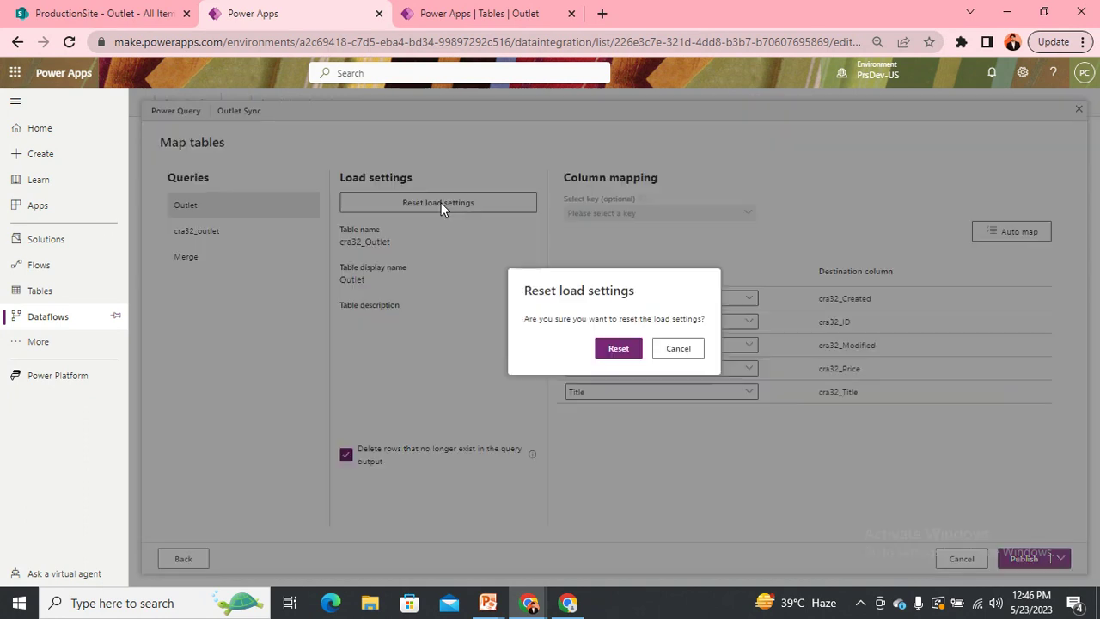
{"action": "left_click", "coordinate": [618, 348]}
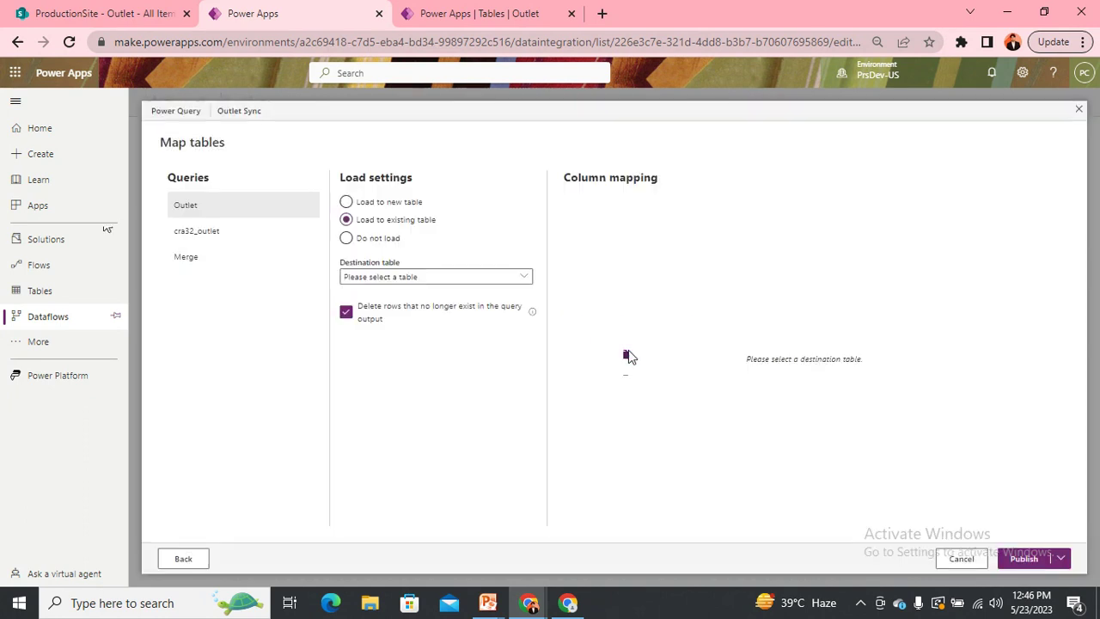
Set both the Outlet and cra32_outlet queries to Do not load
{"action": "left_click", "coordinate": [346, 239]}
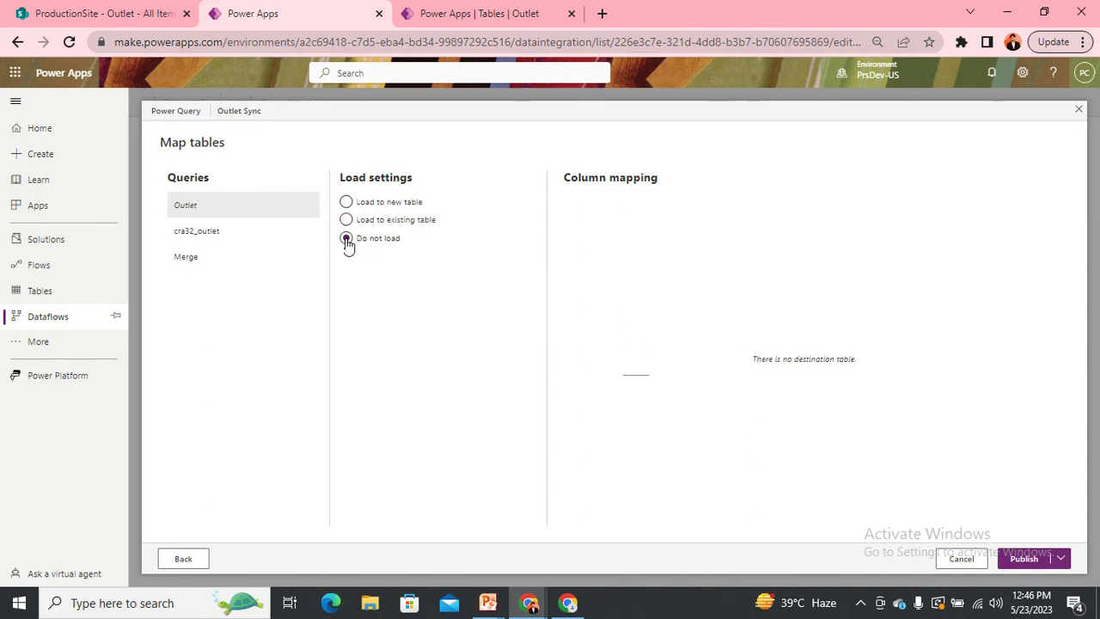
{"action": "left_click", "coordinate": [205, 231]}
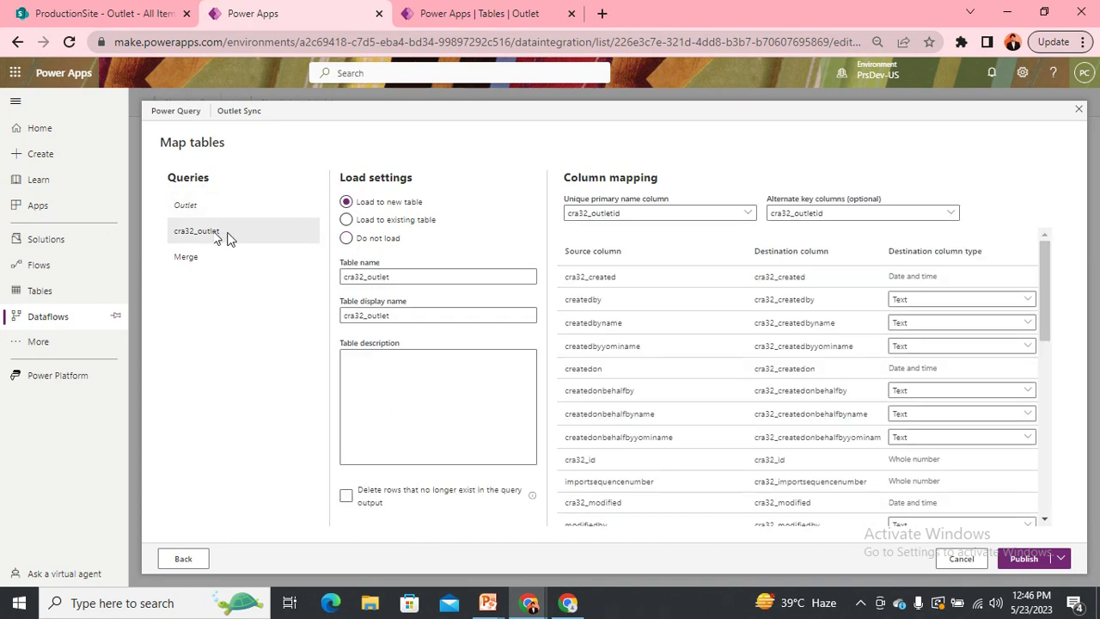
{"action": "left_click", "coordinate": [346, 240]}
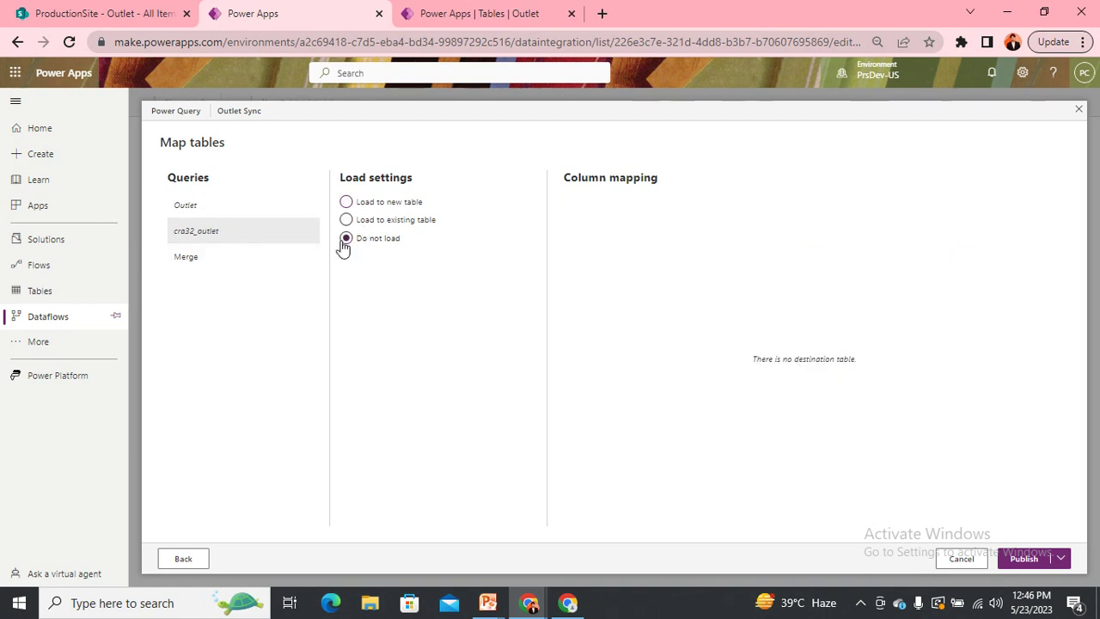
Set the Merge query to Load to existing table and browse the destination table list
{"action": "left_click", "coordinate": [195, 261]}
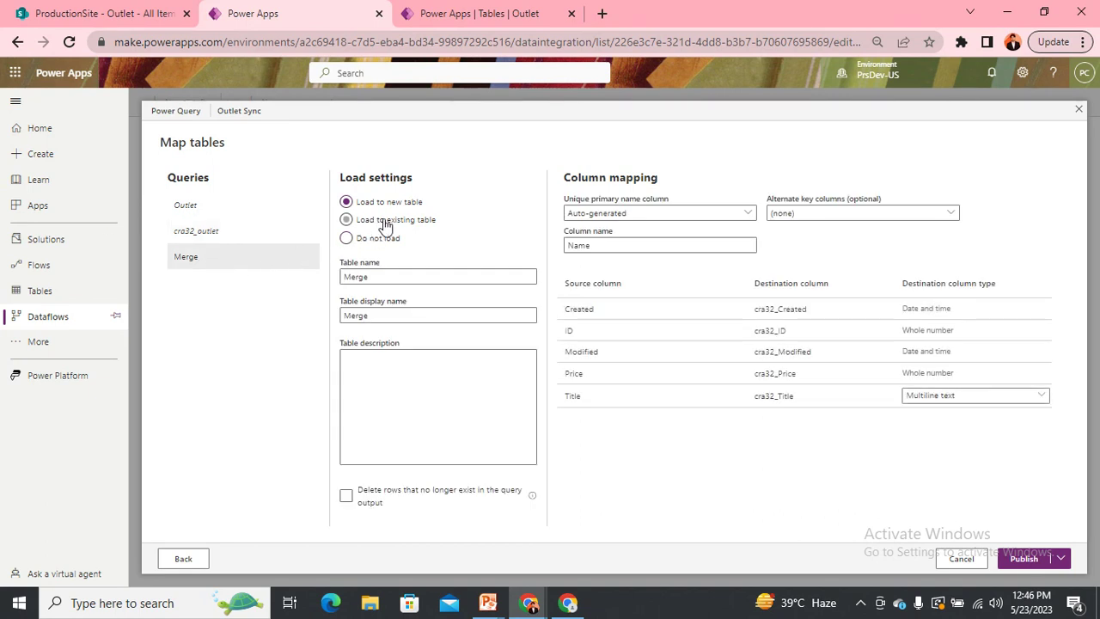
{"action": "left_click", "coordinate": [346, 221]}
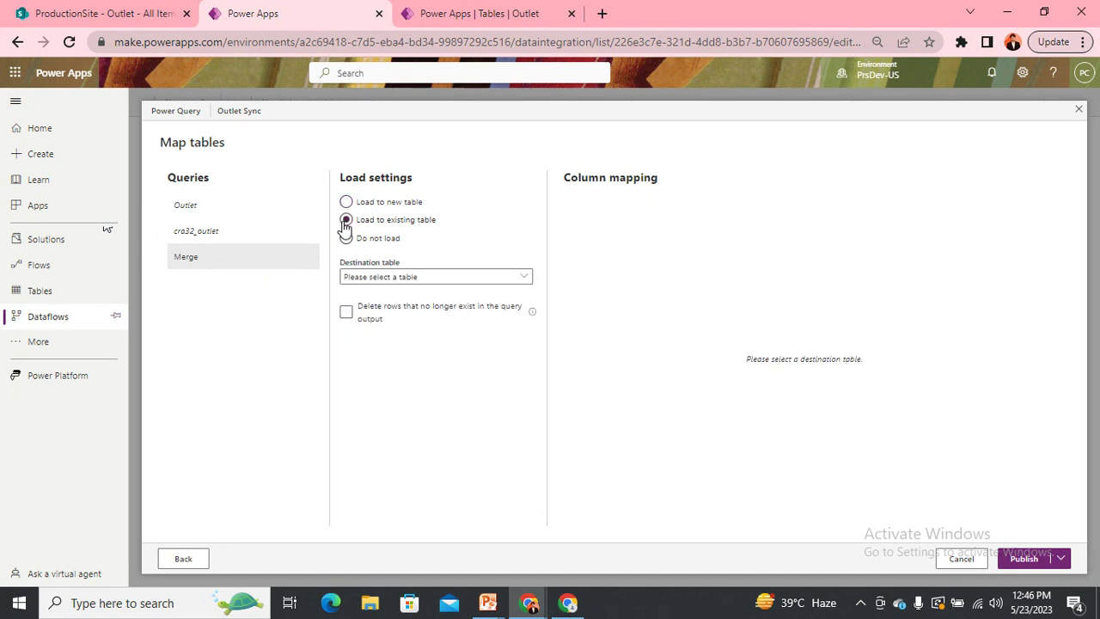
{"action": "left_click", "coordinate": [433, 280]}
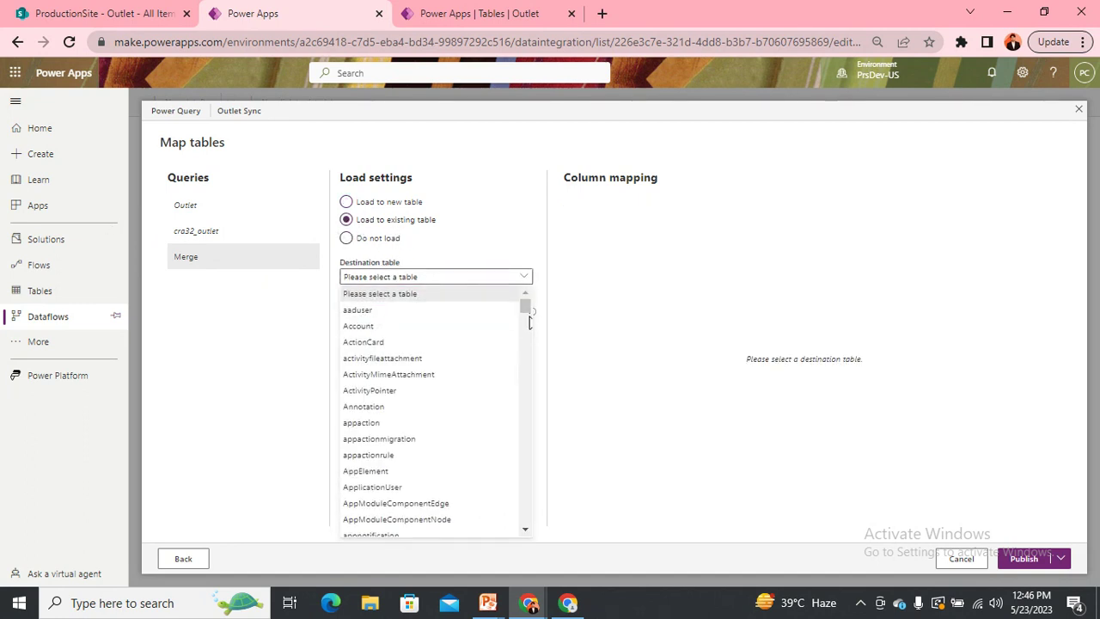
{"action": "left_click_drag", "start_coordinate": [525, 309], "coordinate": [543, 462]}
{"action": "scroll", "coordinate": [544, 467], "scroll_direction": "down", "scroll_amount": 3}
{"action": "scroll", "coordinate": [544, 466], "scroll_direction": "up", "scroll_amount": 2}
{"action": "left_click", "coordinate": [471, 13]}
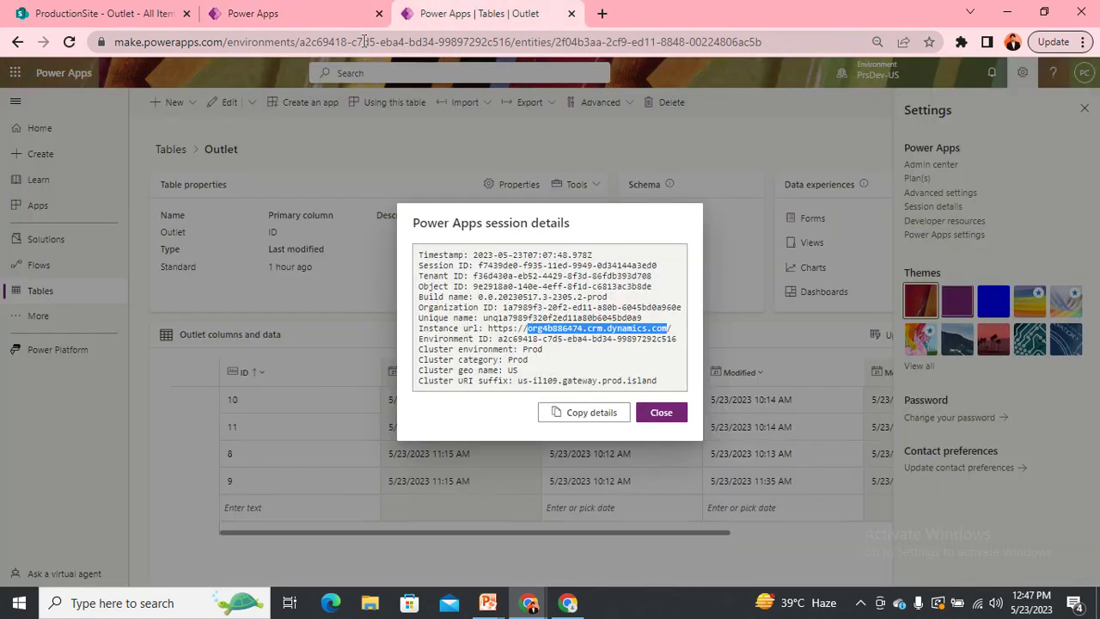
{"action": "left_click", "coordinate": [660, 415]}
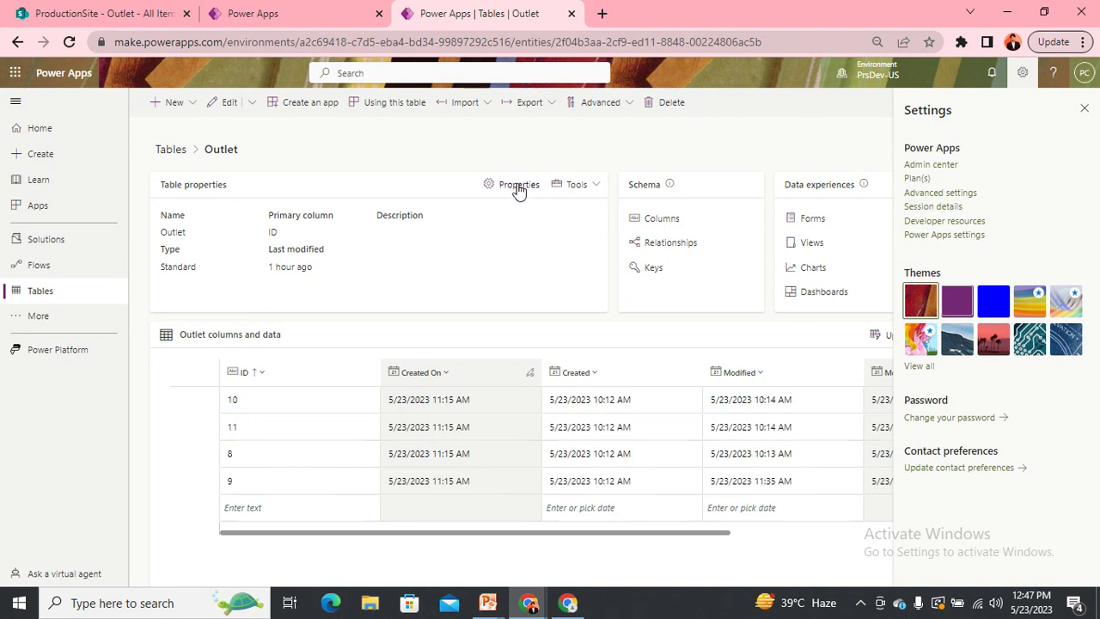
{"action": "left_click", "coordinate": [518, 184]}
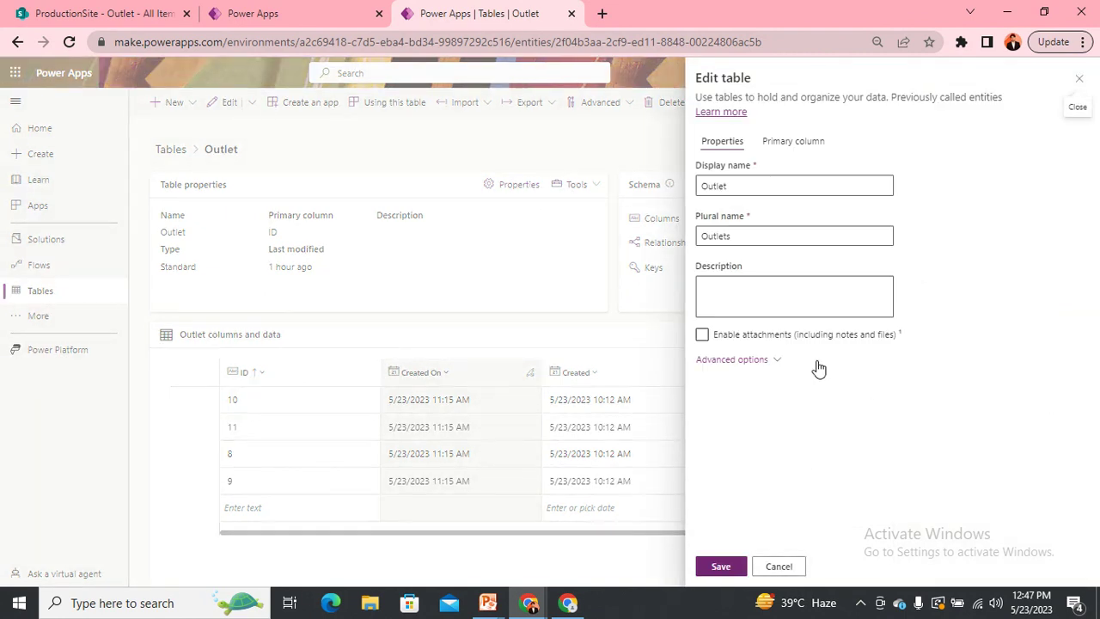
{"action": "left_click", "coordinate": [756, 361]}
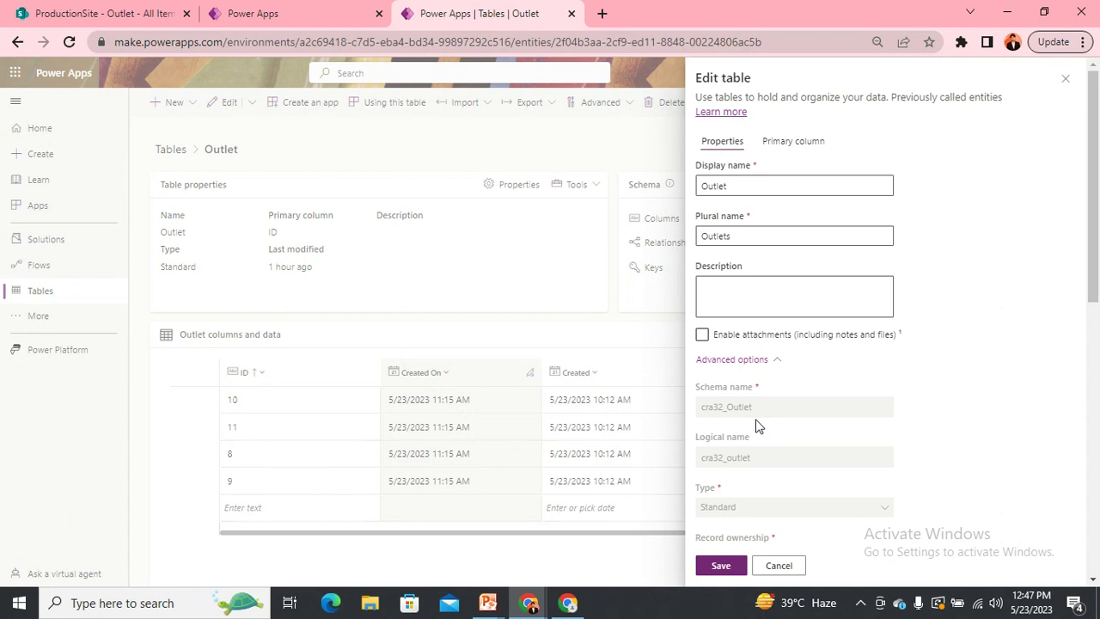
{"action": "left_click", "coordinate": [270, 10]}
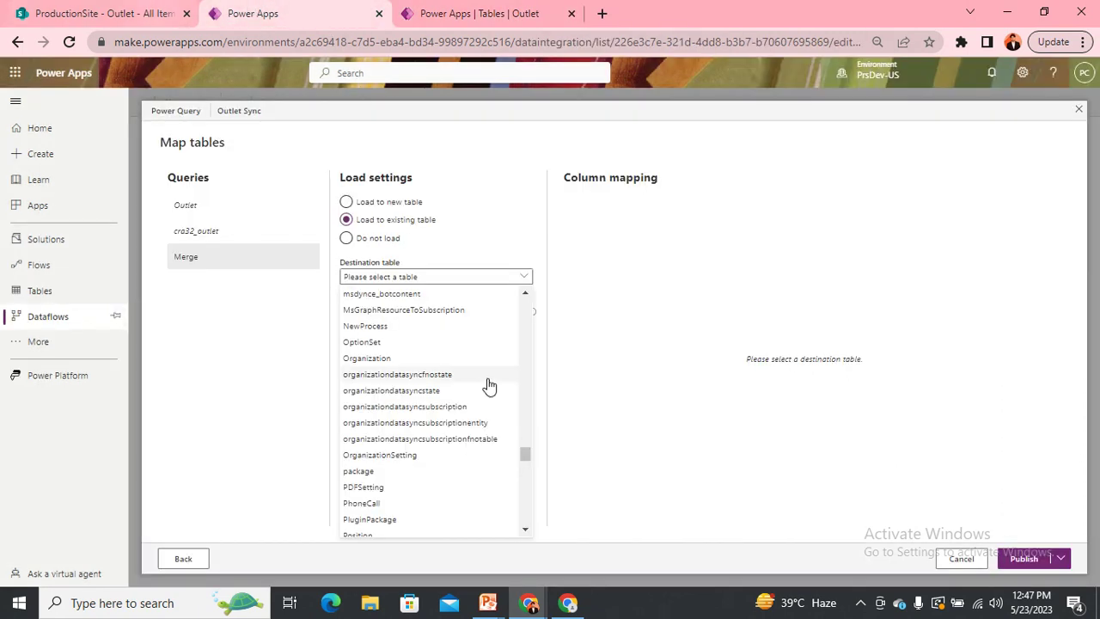
Choose cra32_Outlet as destination and map Created, ID and Modified to their cra32_ columns
{"action": "left_click_drag", "start_coordinate": [523, 456], "coordinate": [534, 347]}
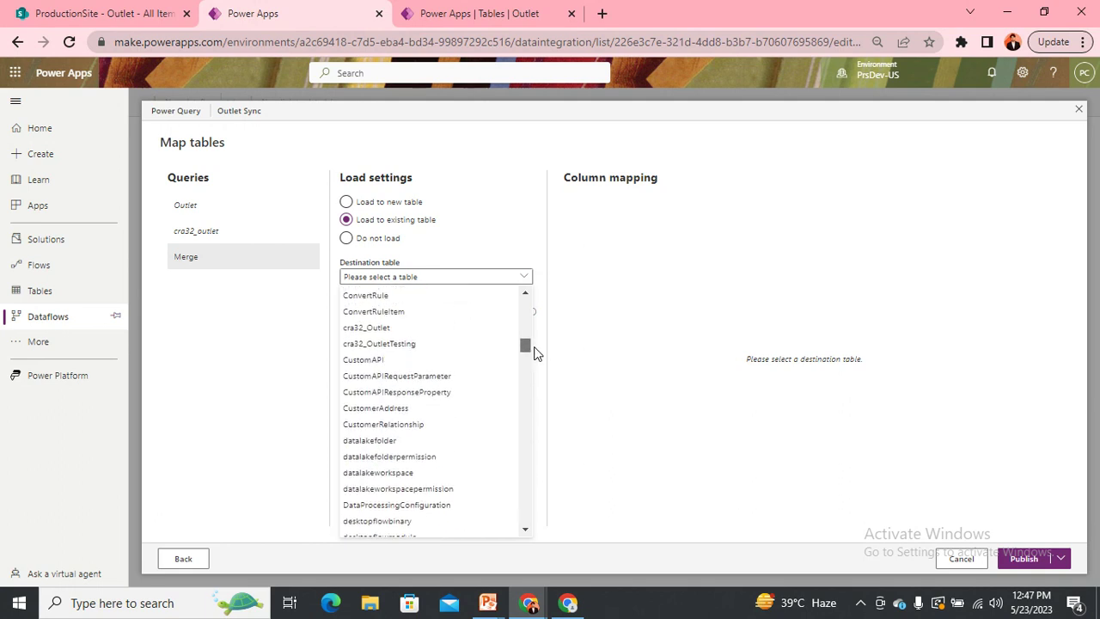
{"action": "left_click", "coordinate": [481, 327]}
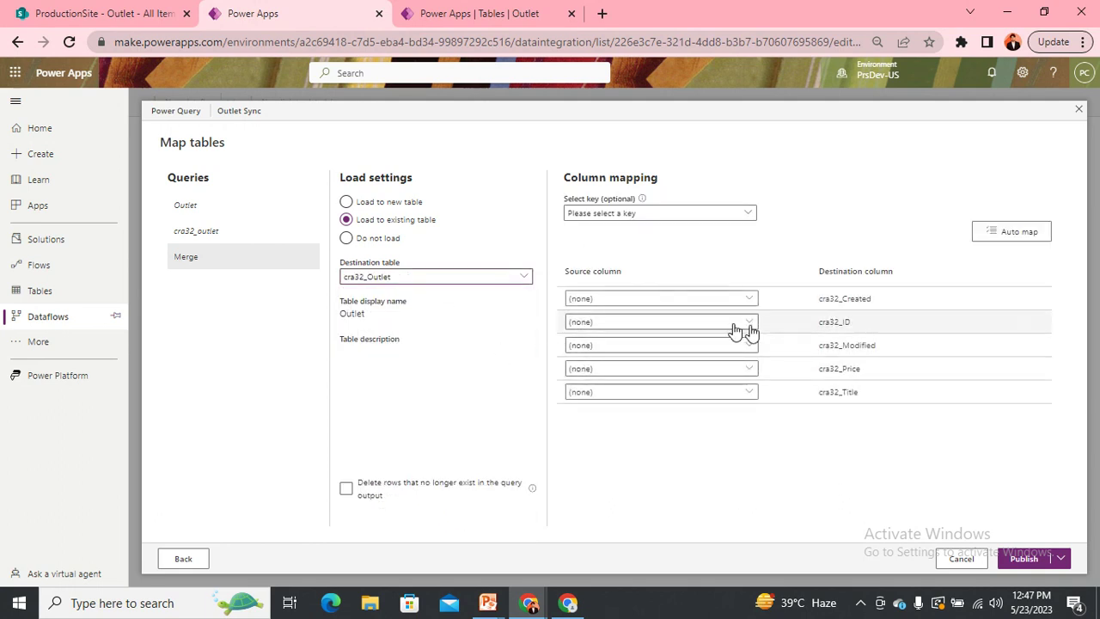
{"action": "left_click", "coordinate": [699, 301]}
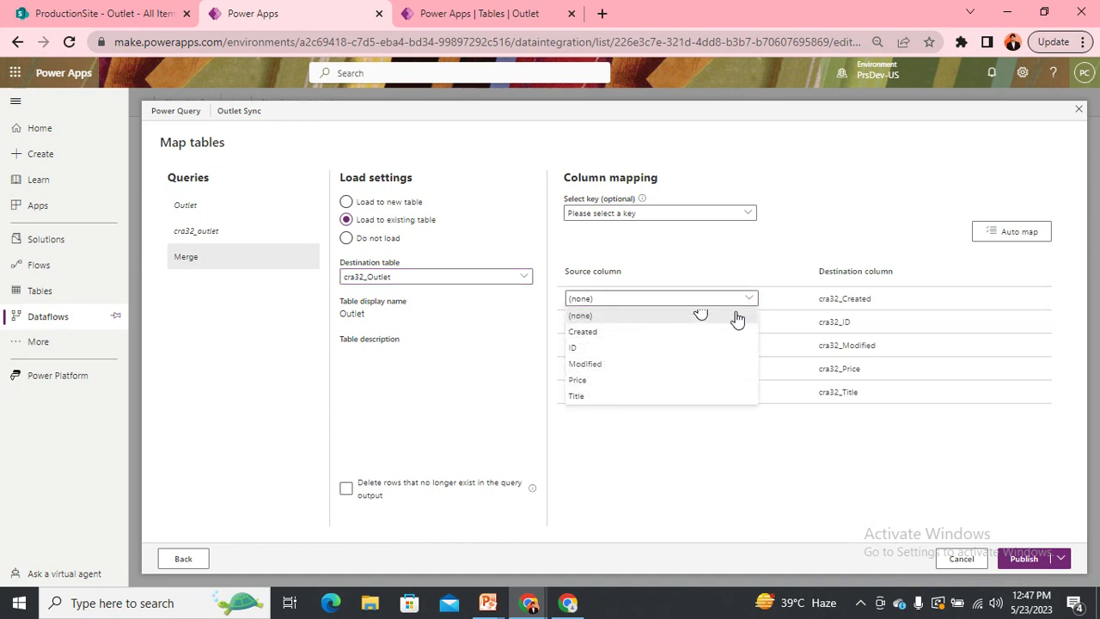
{"action": "left_click", "coordinate": [653, 331]}
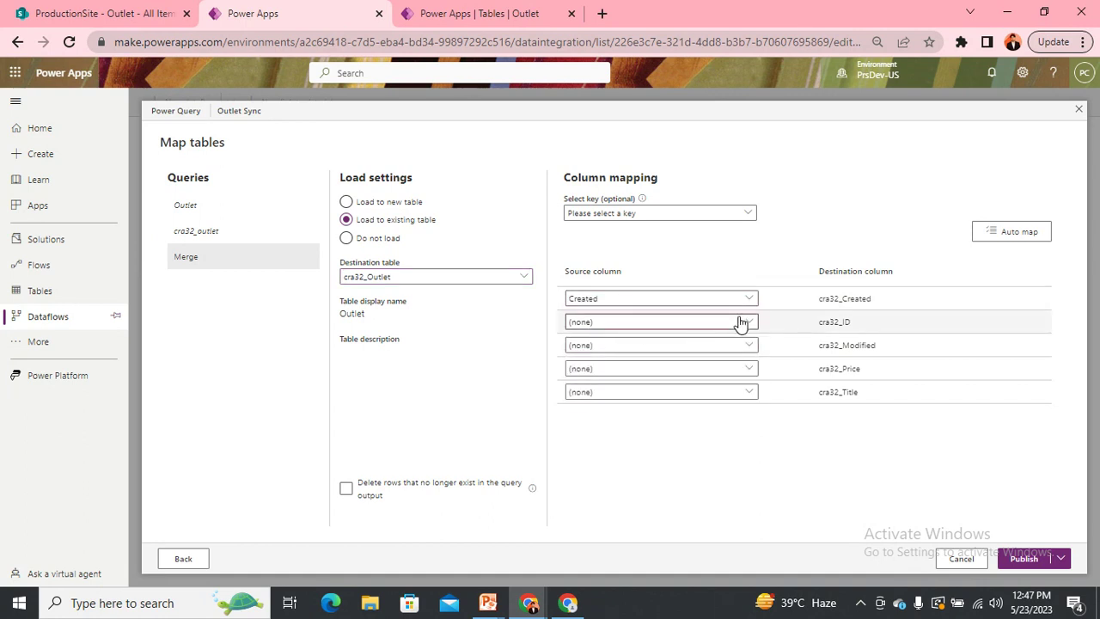
{"action": "left_click", "coordinate": [739, 322]}
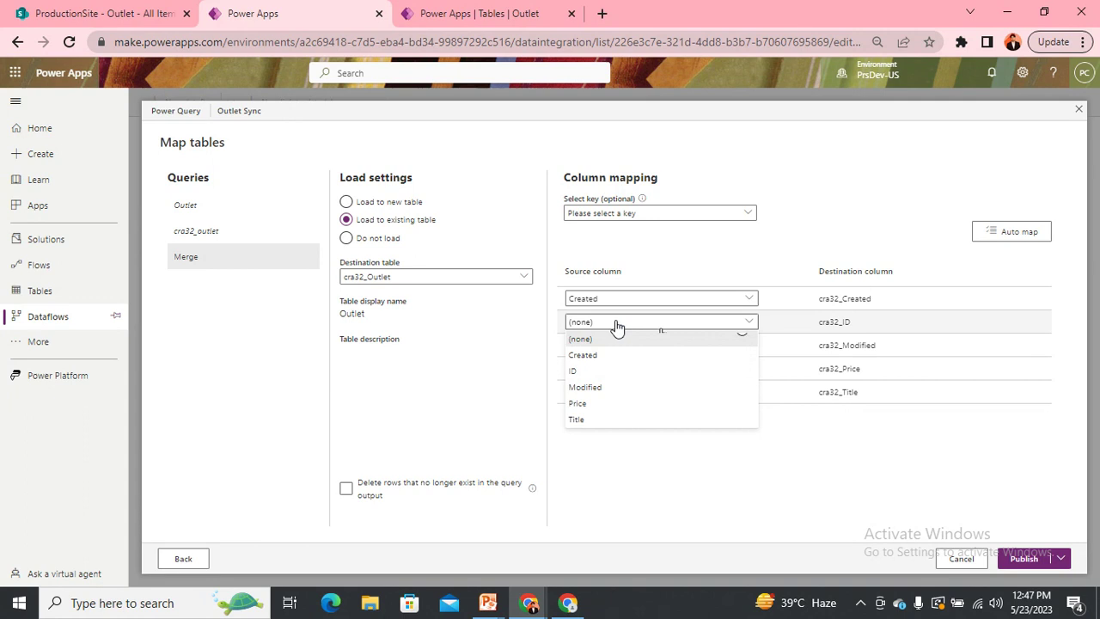
{"action": "left_click", "coordinate": [636, 370]}
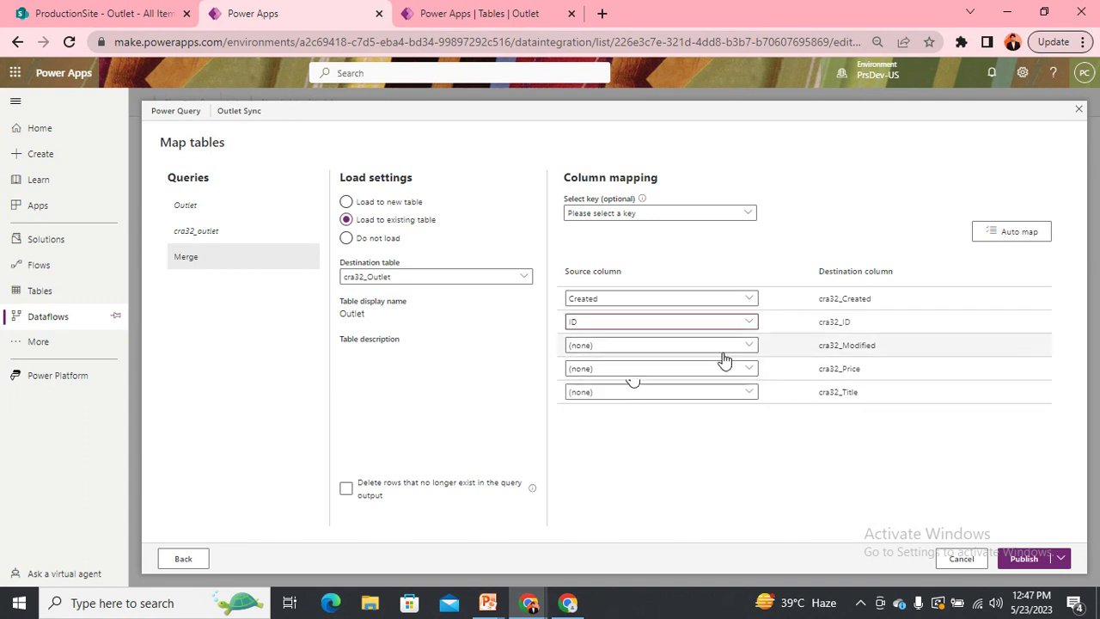
{"action": "left_click", "coordinate": [726, 347]}
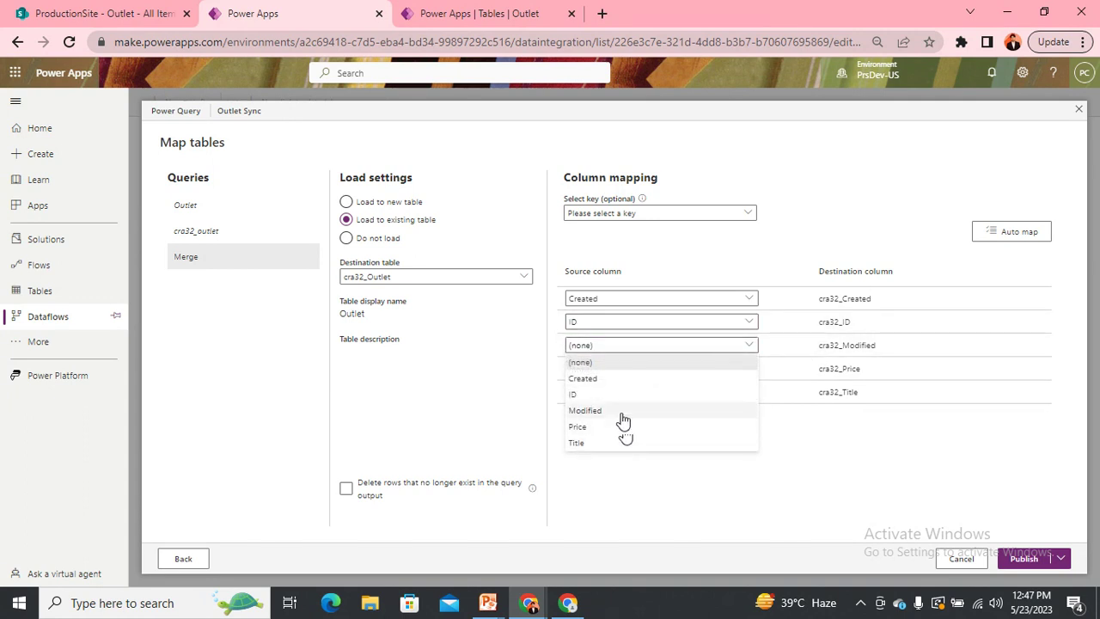
{"action": "left_click", "coordinate": [627, 410]}
Map Price and Title to cra32_Price and cra32_Title, and use PrimaryKey (cra32_ID) as key
{"action": "left_click", "coordinate": [702, 372]}
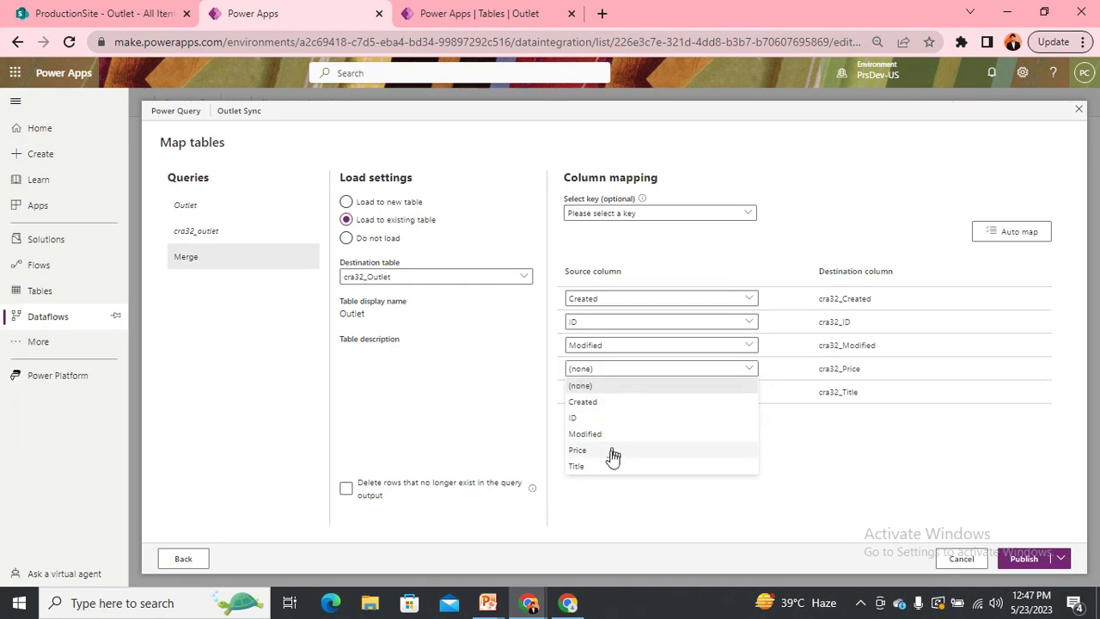
{"action": "left_click", "coordinate": [611, 450]}
{"action": "left_click", "coordinate": [667, 393]}
{"action": "left_click", "coordinate": [617, 489]}
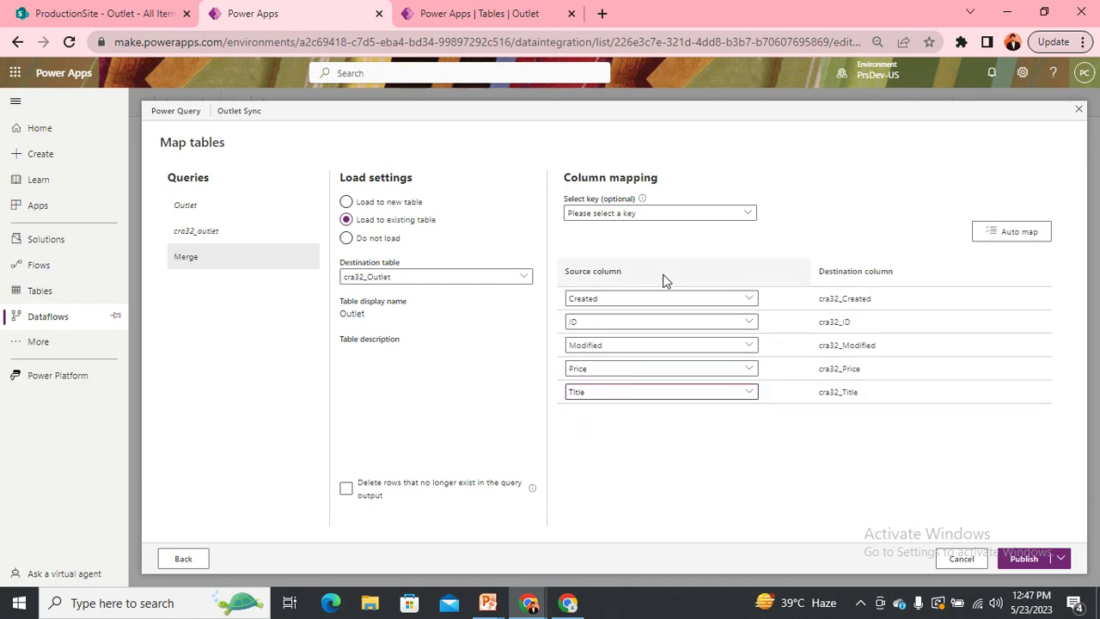
{"action": "left_click", "coordinate": [670, 213]}
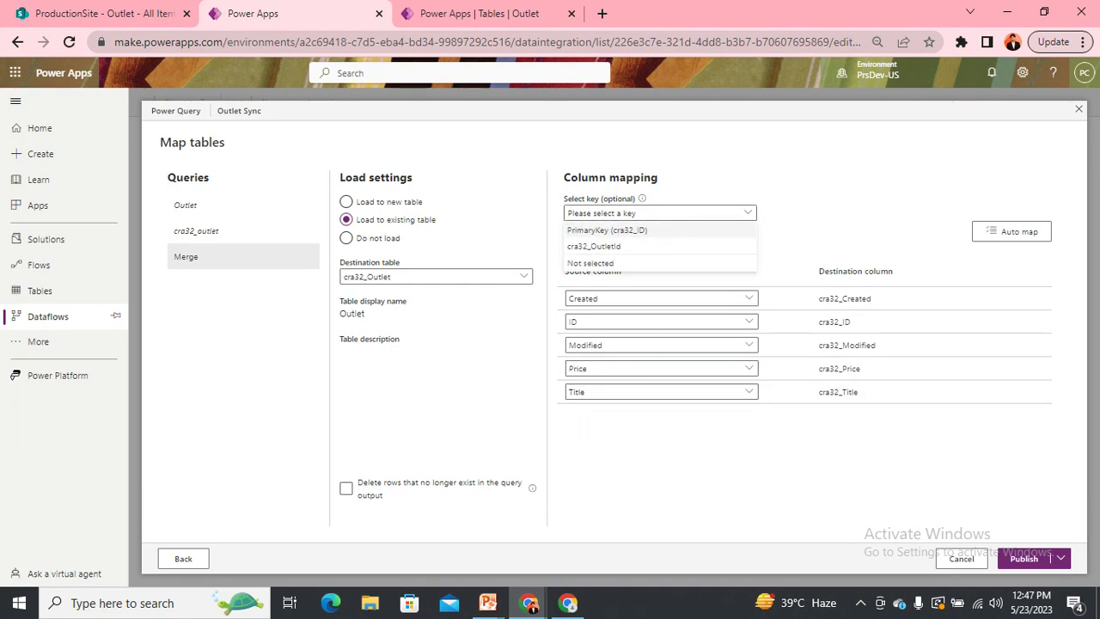
{"action": "left_click", "coordinate": [626, 232]}
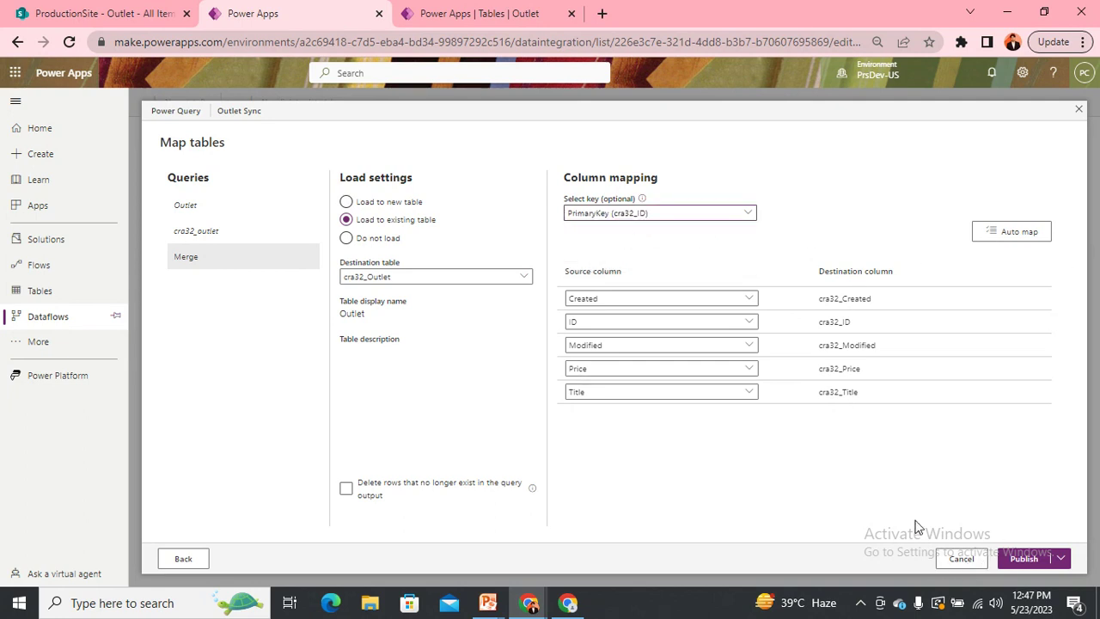